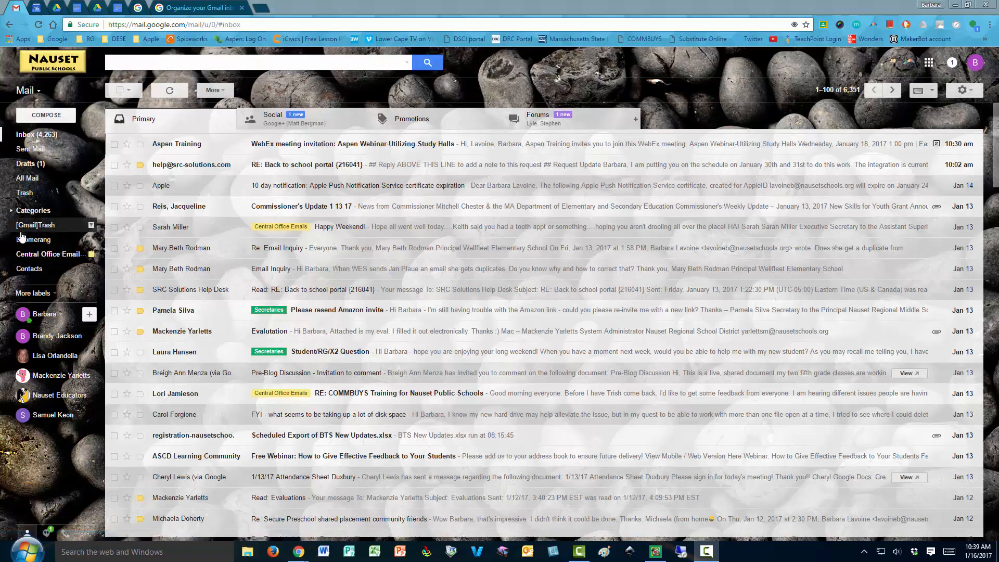
Step: Expand the full label list in the sidebar and look through all existing labels
{"action": "left_click", "coordinate": [38, 293]}
{"action": "scroll", "coordinate": [59, 283], "scroll_direction": "down", "scroll_amount": 1}
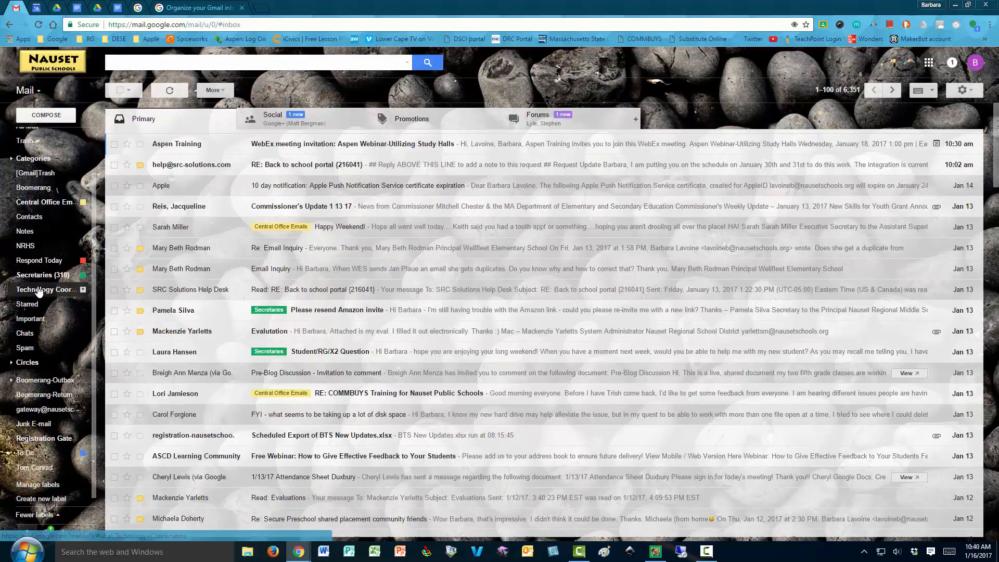
{"action": "scroll", "coordinate": [45, 252], "scroll_direction": "up", "scroll_amount": 1}
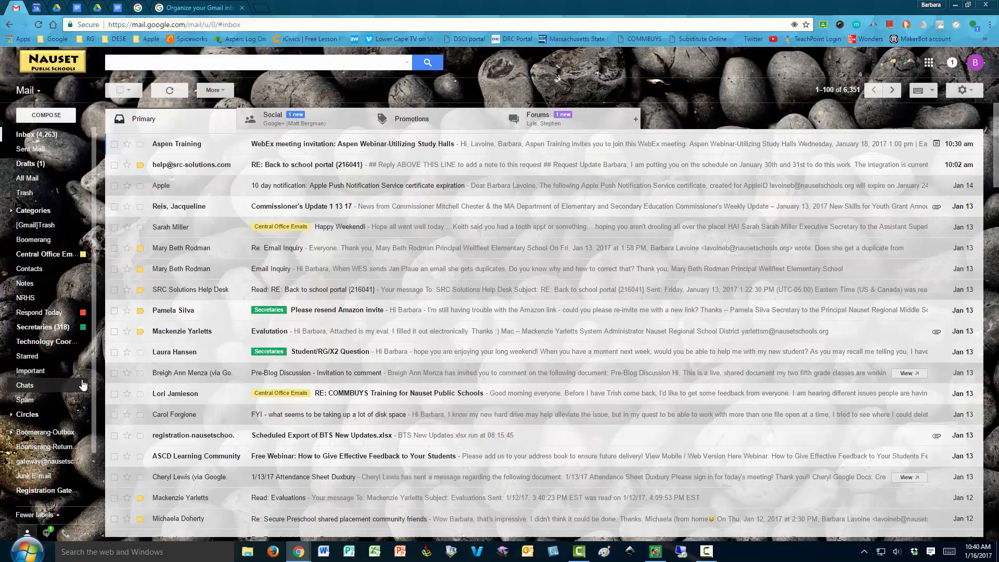
{"action": "scroll", "coordinate": [83, 385], "scroll_direction": "down", "scroll_amount": 2}
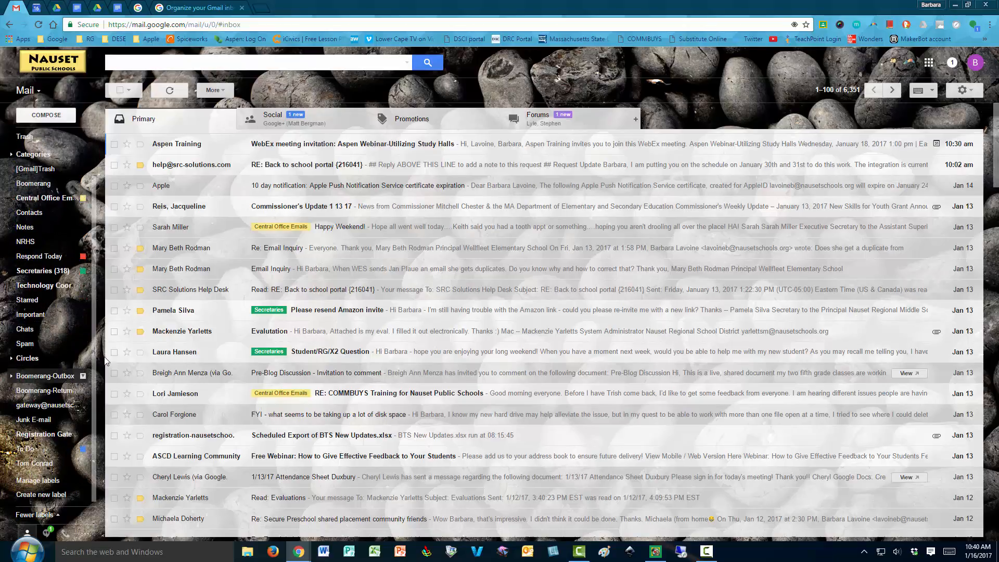
Step: Open the label settings and review the visibility options for the system labels, categories, circles and custom labels
{"action": "left_click", "coordinate": [969, 91]}
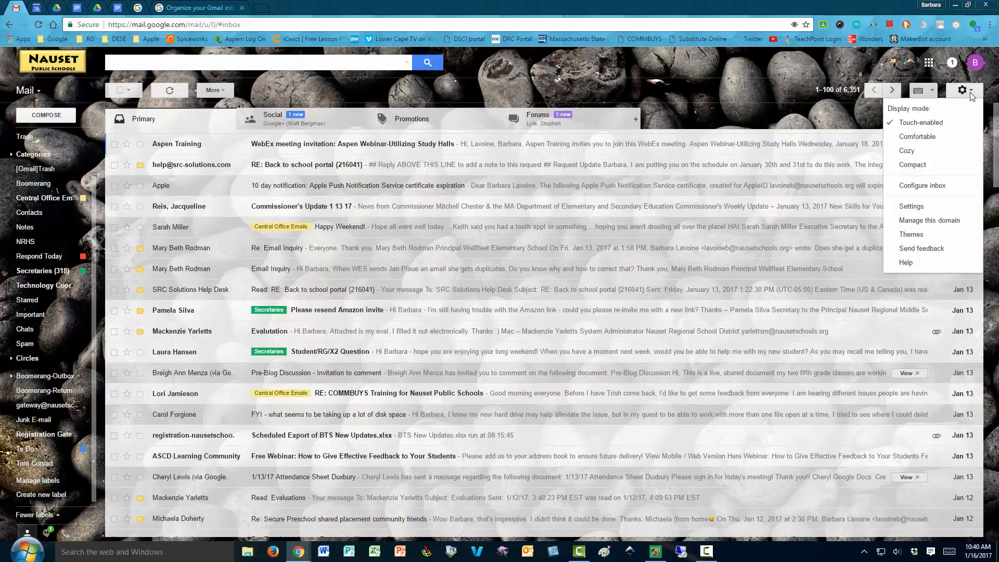
{"action": "left_click", "coordinate": [923, 208]}
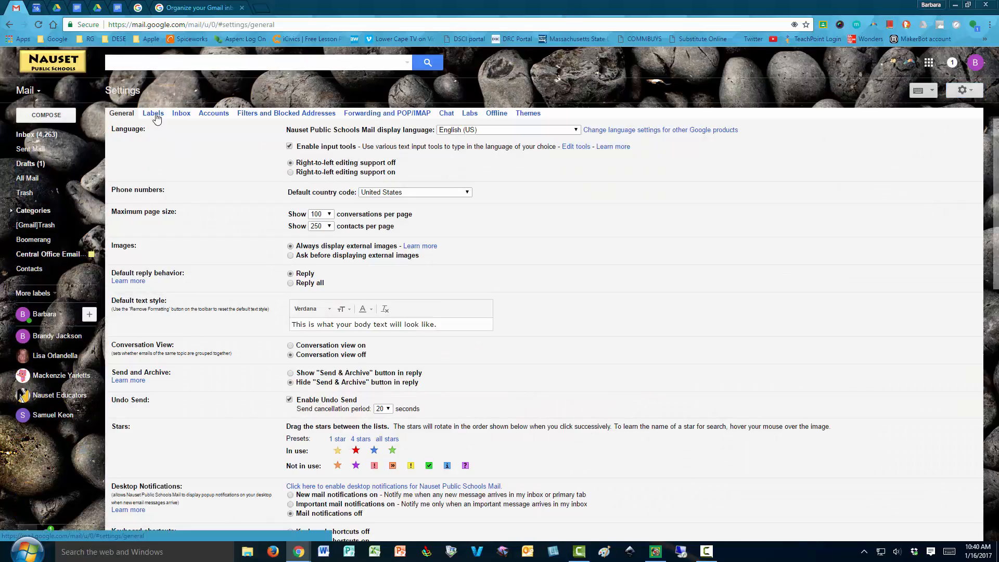
{"action": "left_click", "coordinate": [154, 114]}
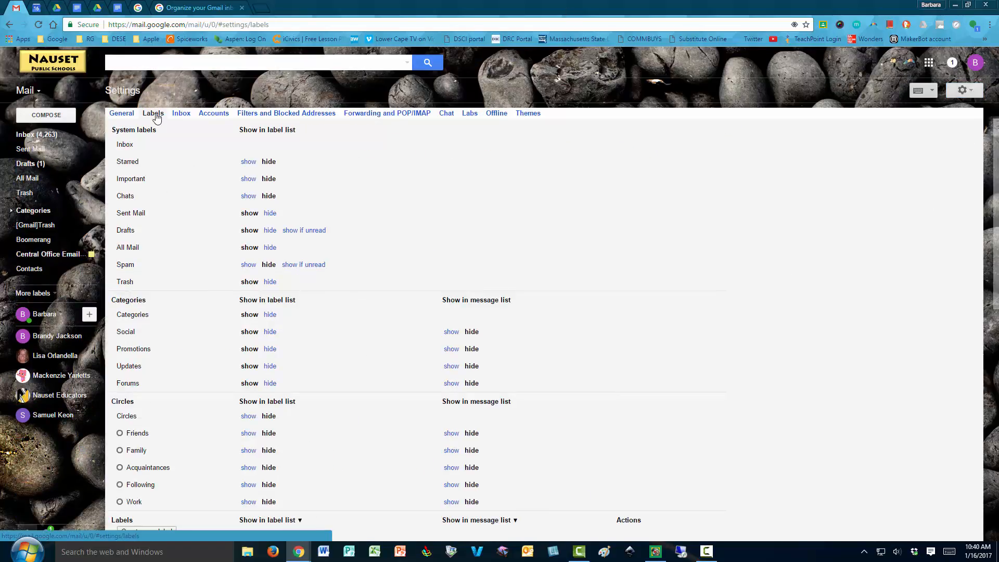
{"action": "scroll", "coordinate": [382, 317], "scroll_direction": "down", "scroll_amount": 5}
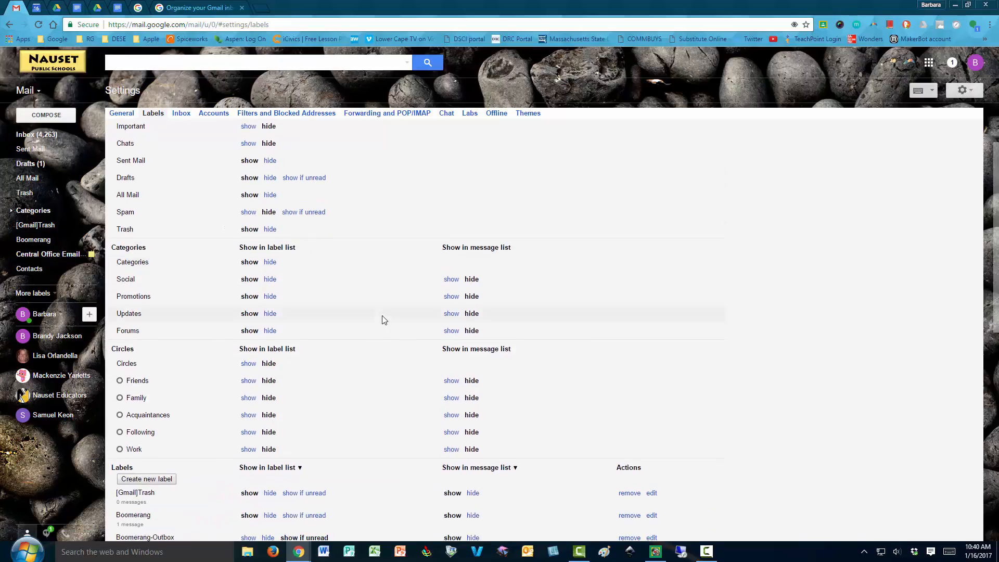
{"action": "scroll", "coordinate": [382, 315], "scroll_direction": "down", "scroll_amount": 5}
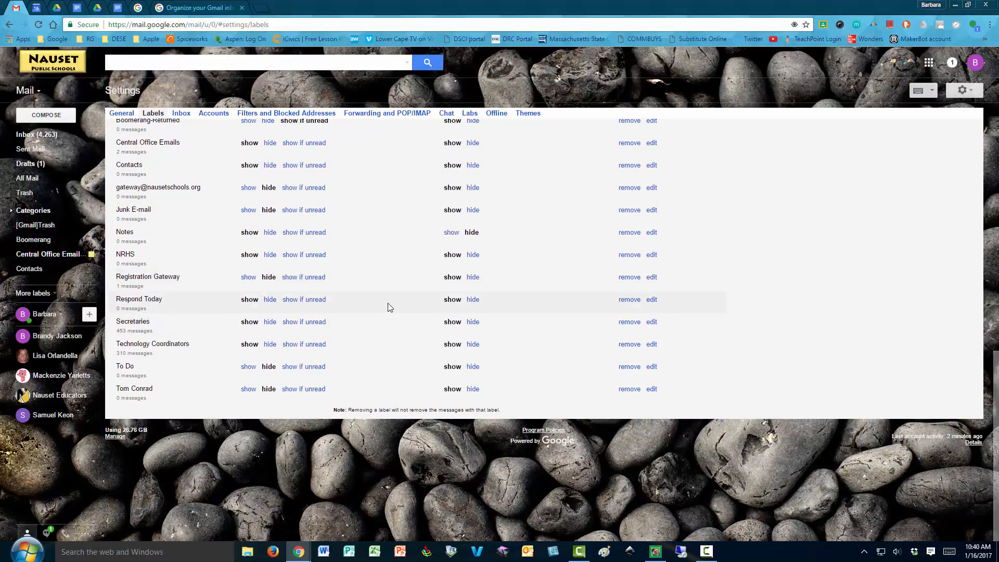
Step: Return to the inbox and reach the label management page from the expanded label list
{"action": "left_click", "coordinate": [24, 135]}
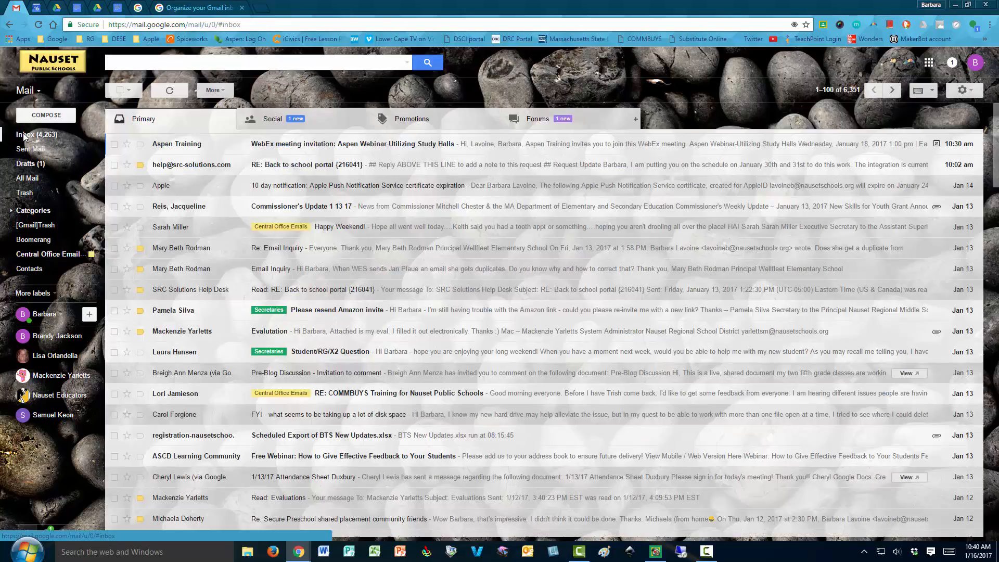
{"action": "left_click", "coordinate": [50, 294]}
{"action": "scroll", "coordinate": [60, 355], "scroll_direction": "down", "scroll_amount": 2}
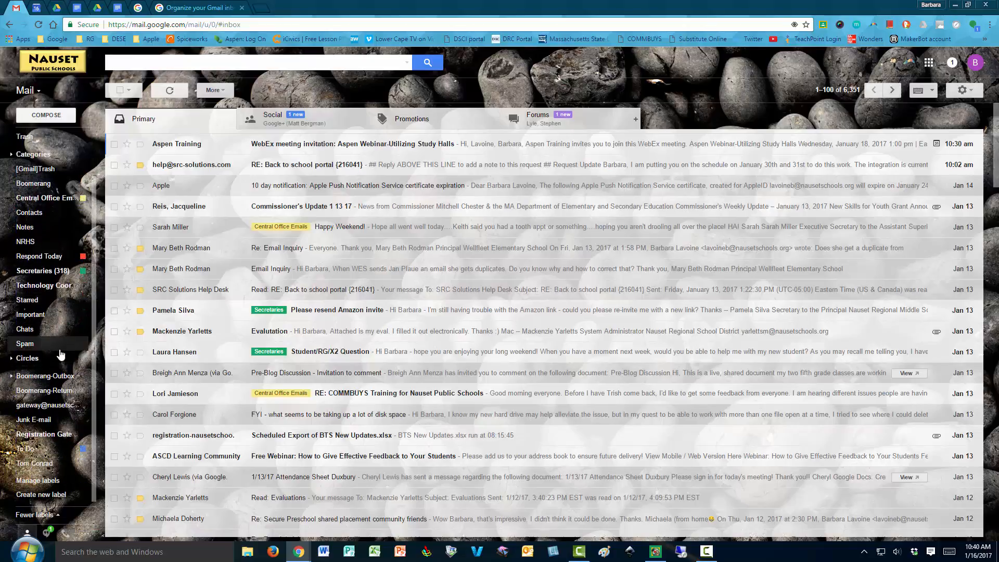
{"action": "left_click", "coordinate": [42, 481]}
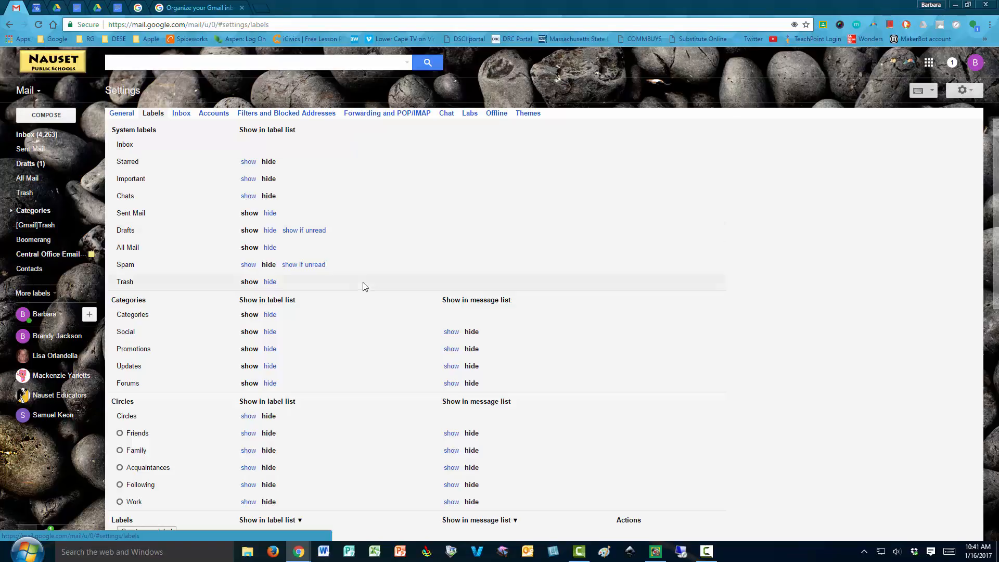
Step: Show the Starred system label in the label list and hide it again
{"action": "left_click", "coordinate": [248, 163]}
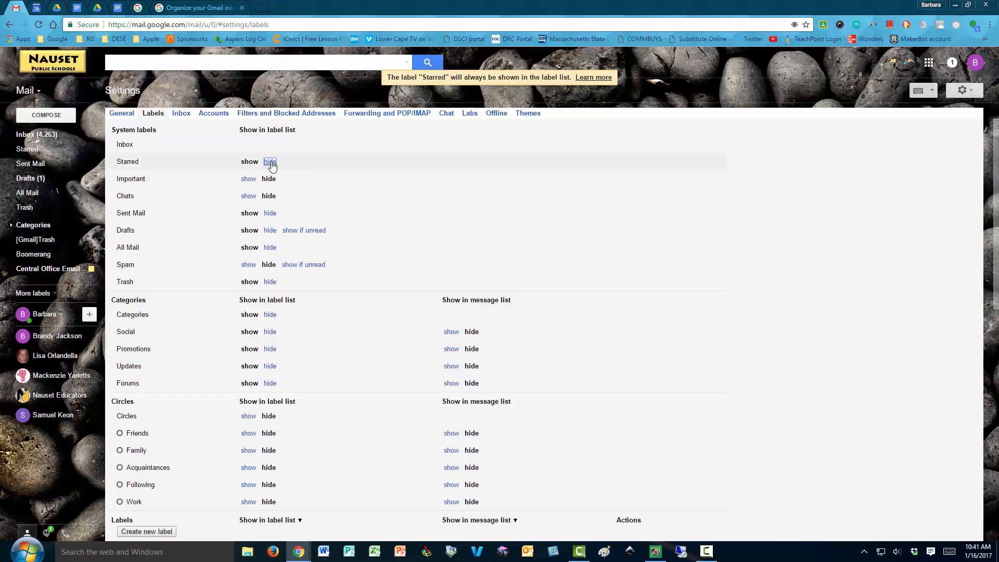
{"action": "left_click", "coordinate": [270, 162]}
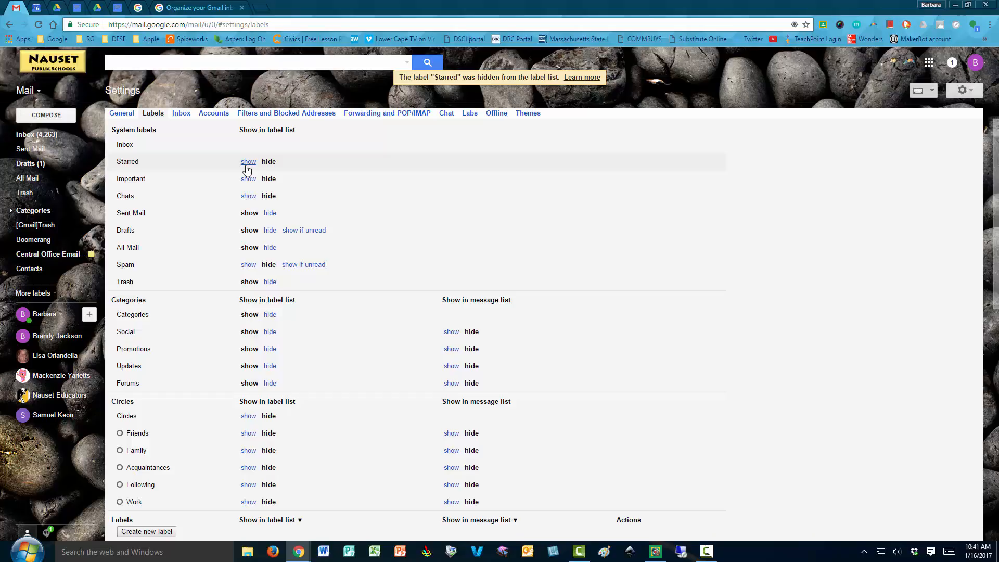
Step: Review the category, circle and custom label settings, and inspect the [Gmail]Trash label's editing options without saving
{"action": "scroll", "coordinate": [382, 340], "scroll_direction": "down", "scroll_amount": 2}
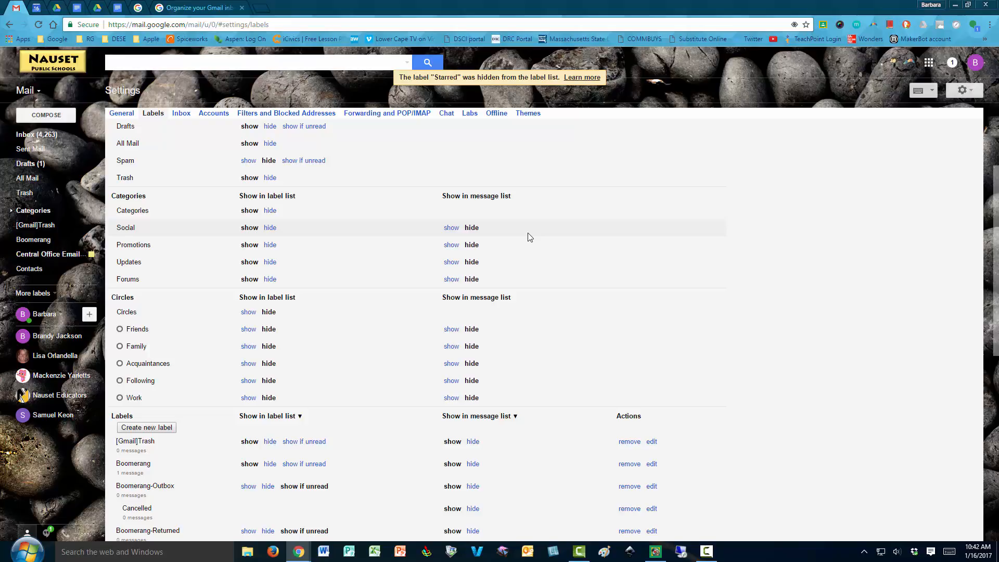
{"action": "scroll", "coordinate": [364, 320], "scroll_direction": "down", "scroll_amount": 2}
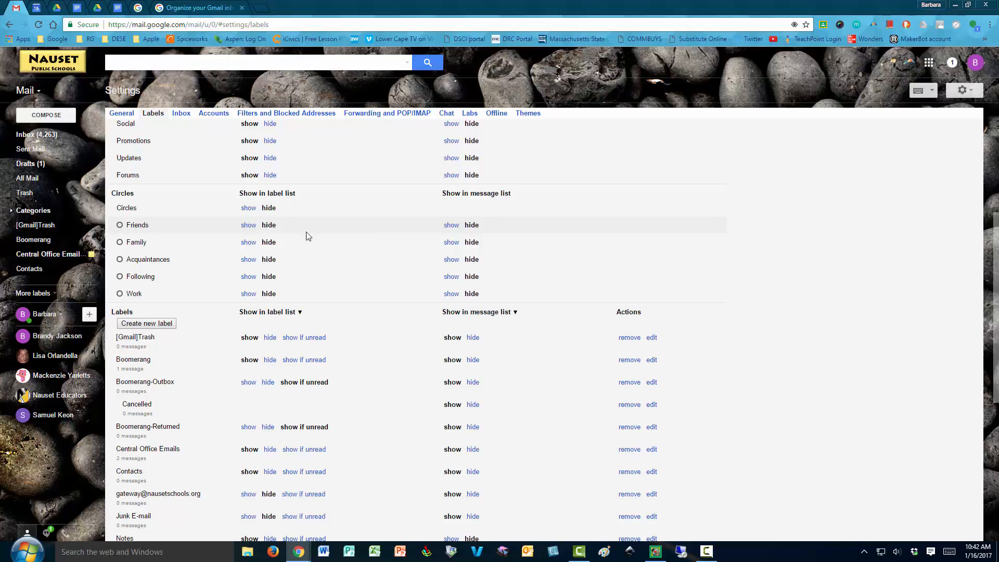
{"action": "scroll", "coordinate": [387, 330], "scroll_direction": "down", "scroll_amount": 1}
{"action": "scroll", "coordinate": [388, 327], "scroll_direction": "down", "scroll_amount": 2}
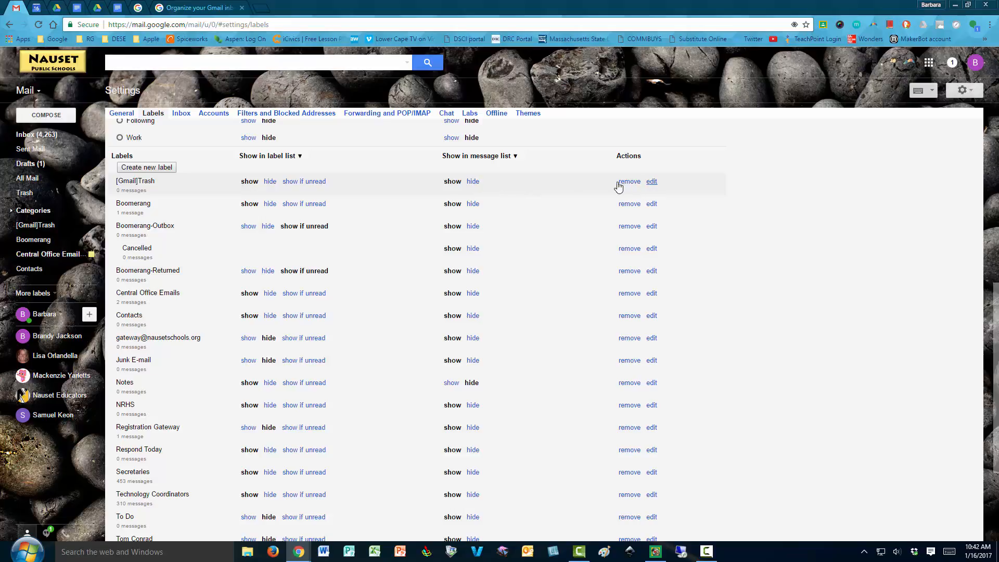
{"action": "left_click", "coordinate": [650, 182]}
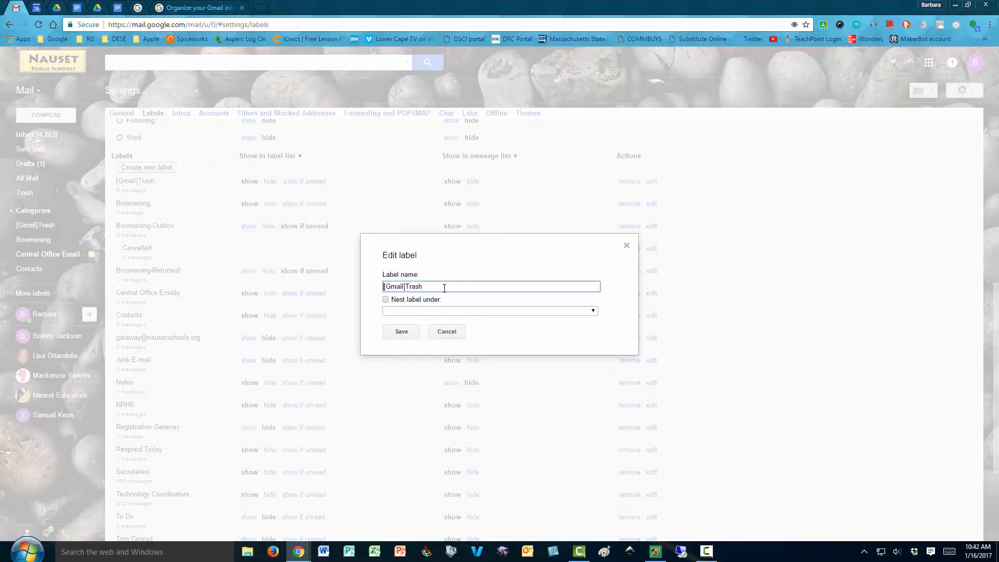
{"action": "left_click", "coordinate": [446, 333]}
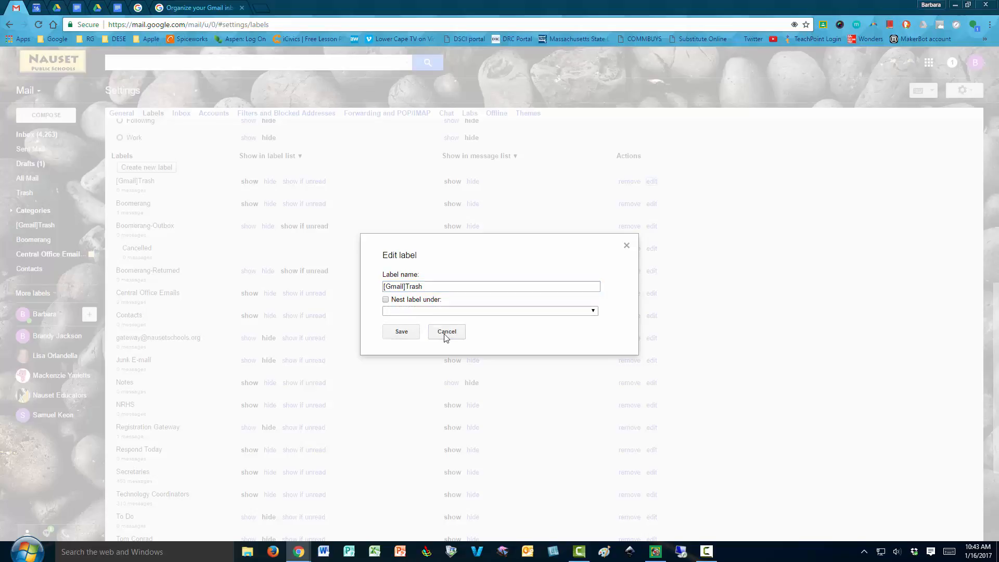
Step: Create a new top-level label named "Principals" that is not nested under another label
{"action": "left_click", "coordinate": [138, 168]}
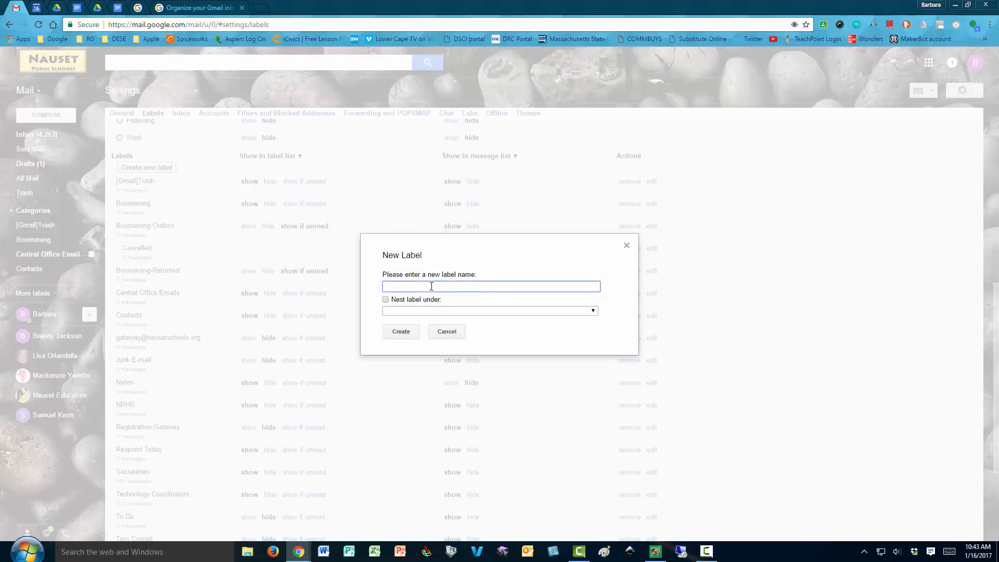
{"action": "type", "text": "Principals"}
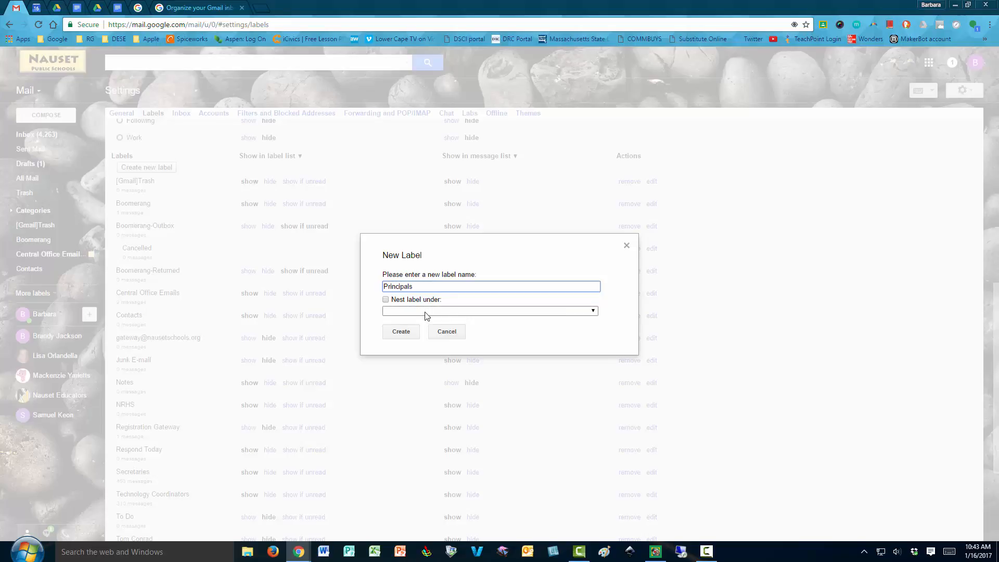
{"action": "left_click", "coordinate": [388, 300]}
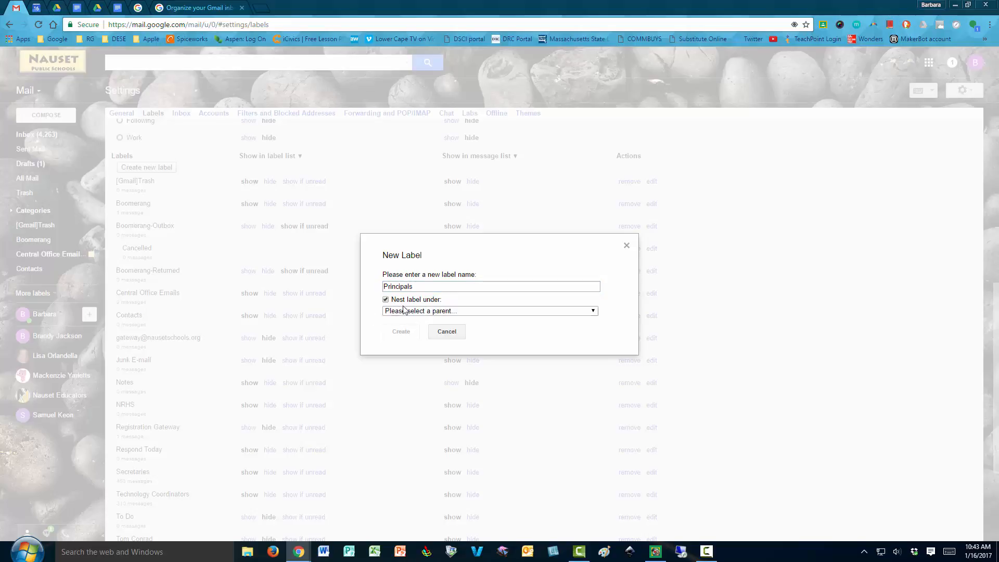
{"action": "left_click", "coordinate": [429, 311]}
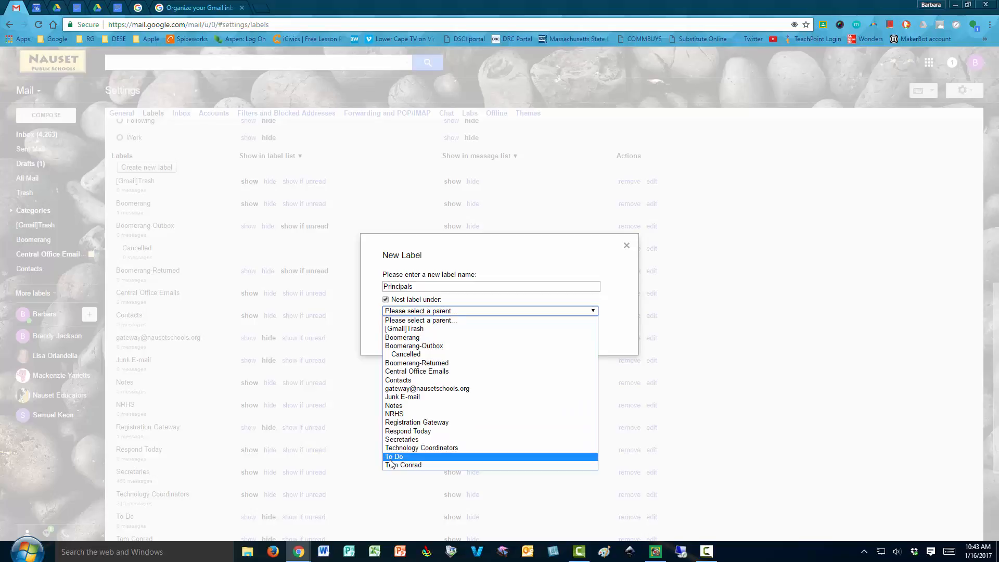
{"action": "left_click", "coordinate": [385, 300]}
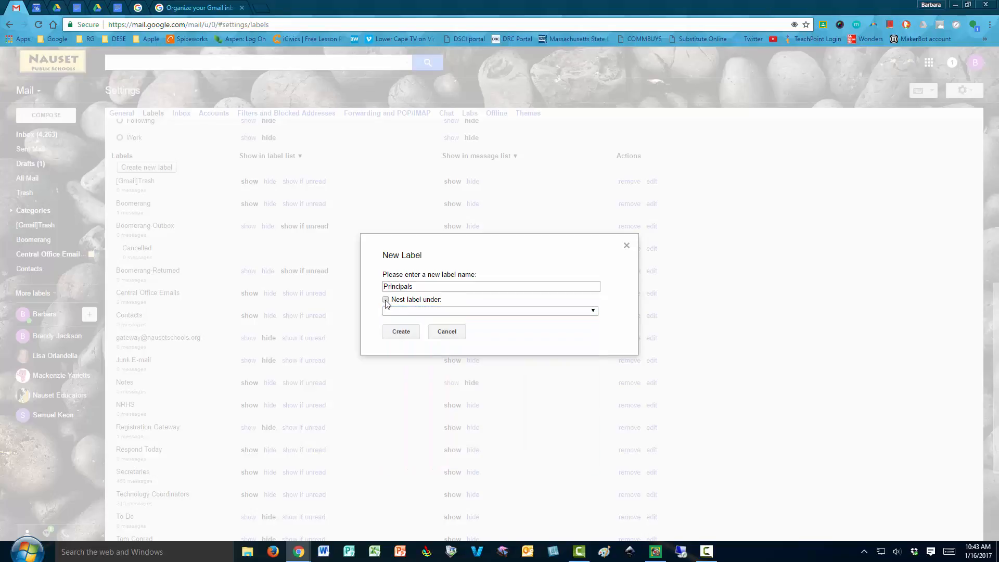
{"action": "left_click", "coordinate": [385, 301]}
{"action": "left_click", "coordinate": [401, 334]}
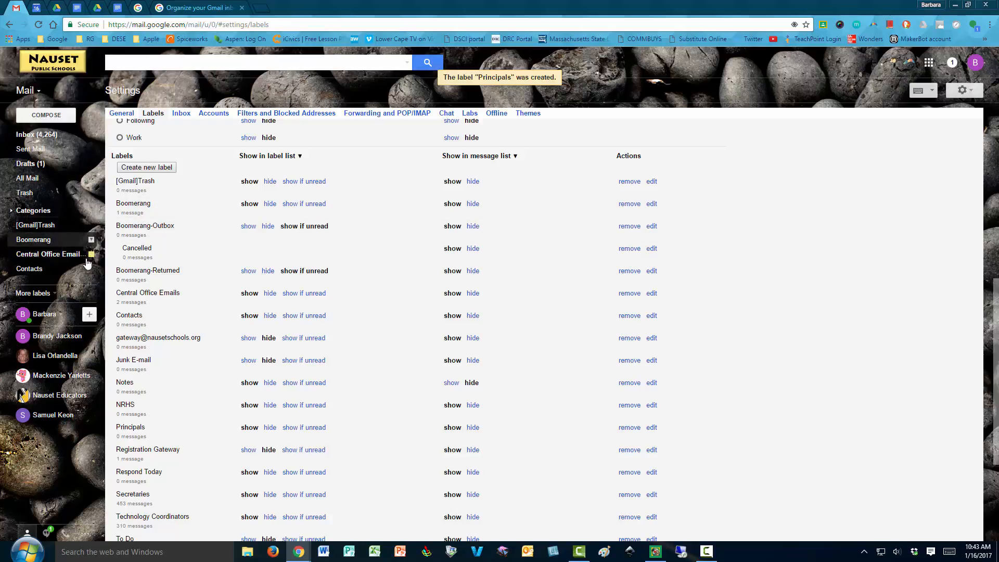
Step: Go back to the inbox and set the Principals label's color to orange in the full label list
{"action": "left_click", "coordinate": [43, 135]}
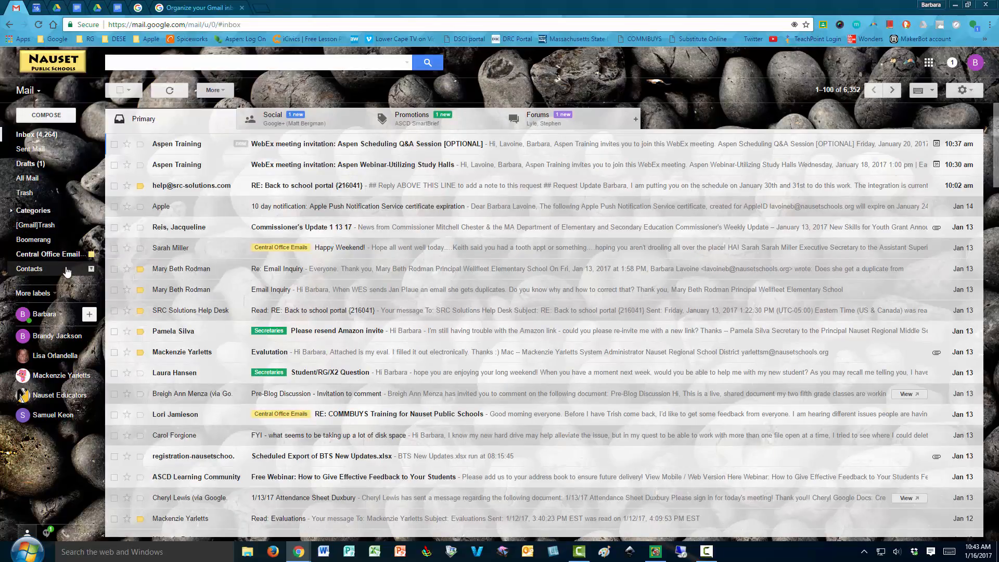
{"action": "left_click", "coordinate": [41, 295]}
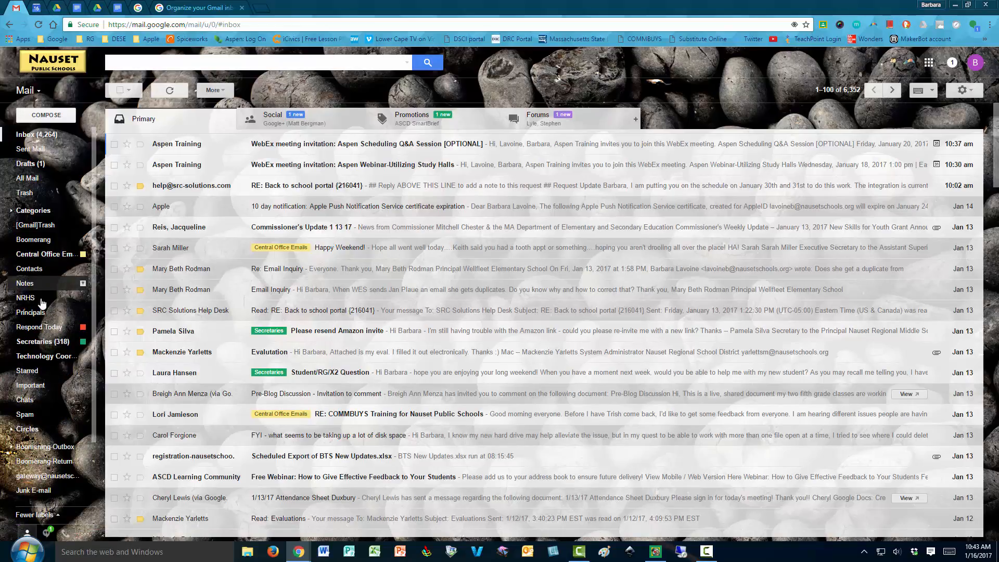
{"action": "scroll", "coordinate": [41, 281], "scroll_direction": "down", "scroll_amount": 1}
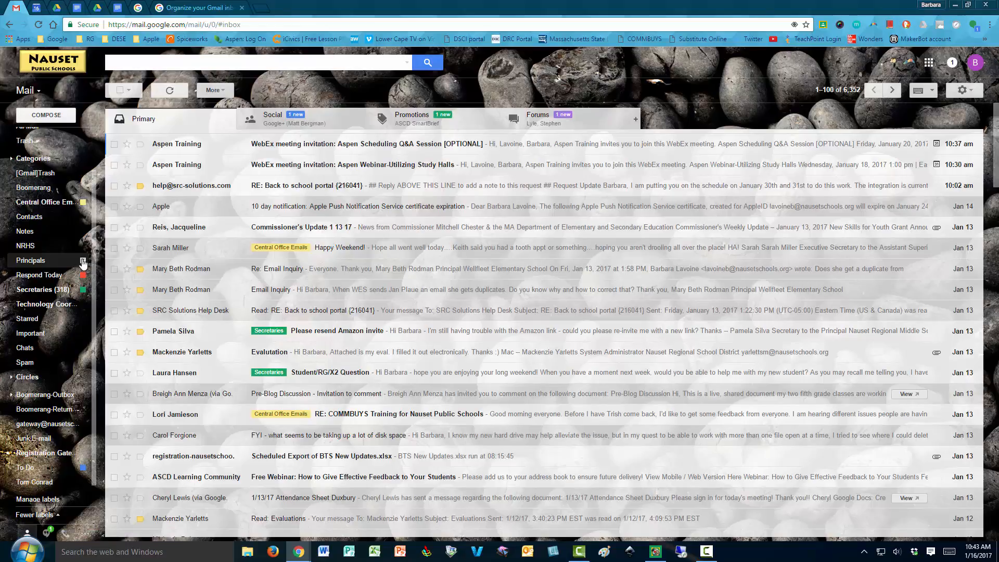
{"action": "left_click", "coordinate": [82, 262]}
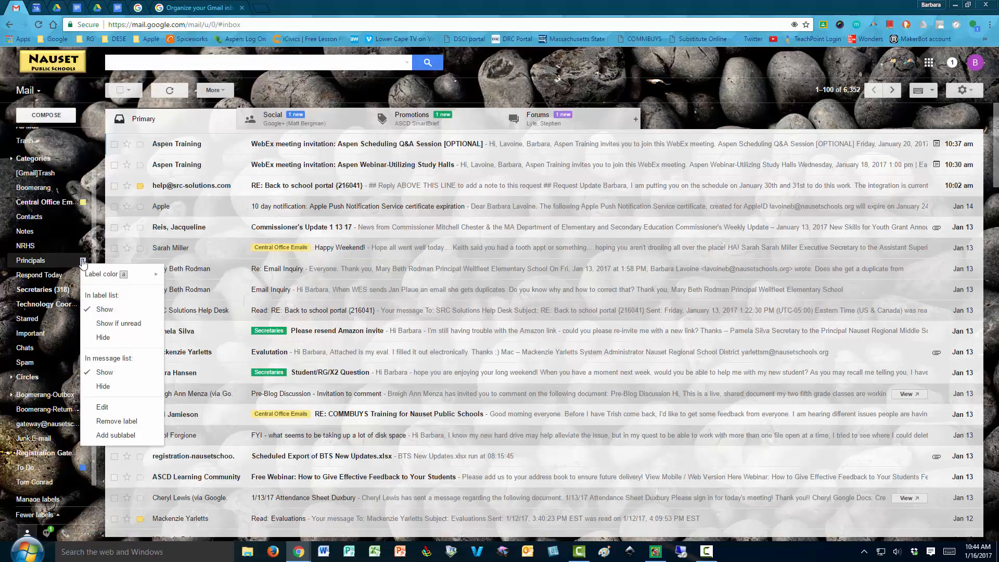
{"action": "mouse_move", "coordinate": [126, 280]}
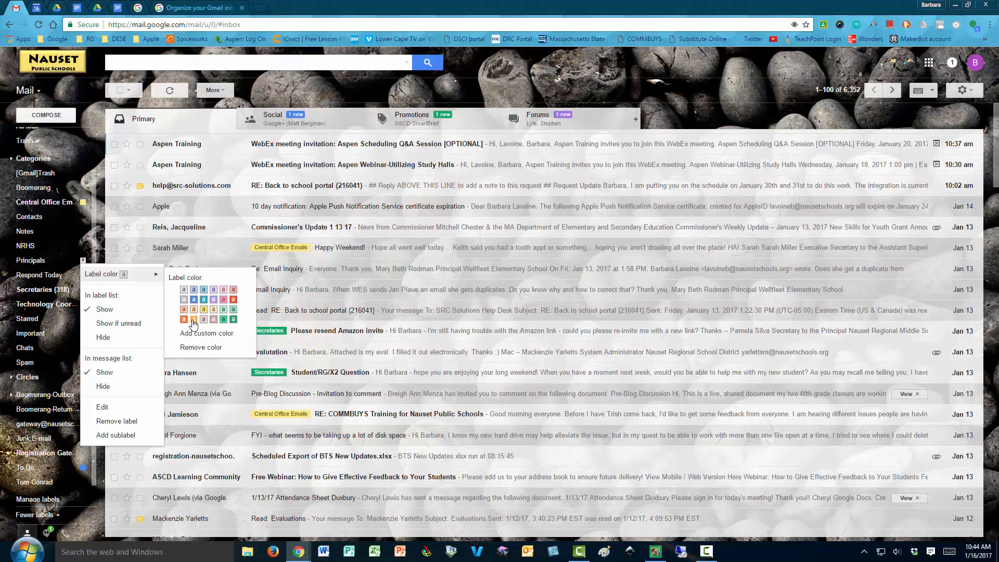
{"action": "left_click", "coordinate": [193, 320]}
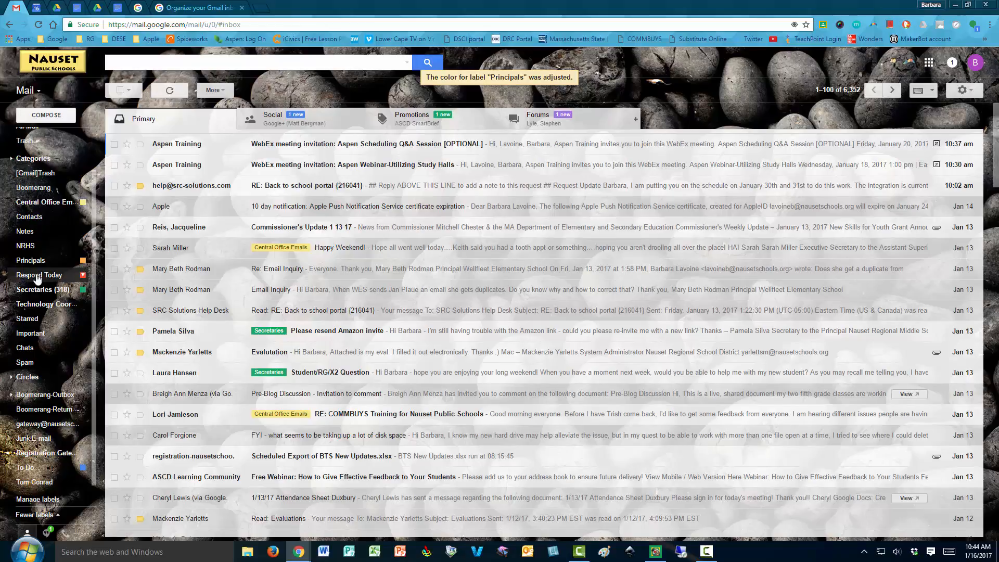
Step: View the messages filed under the Principals label and expand the full label list
{"action": "left_click", "coordinate": [82, 261]}
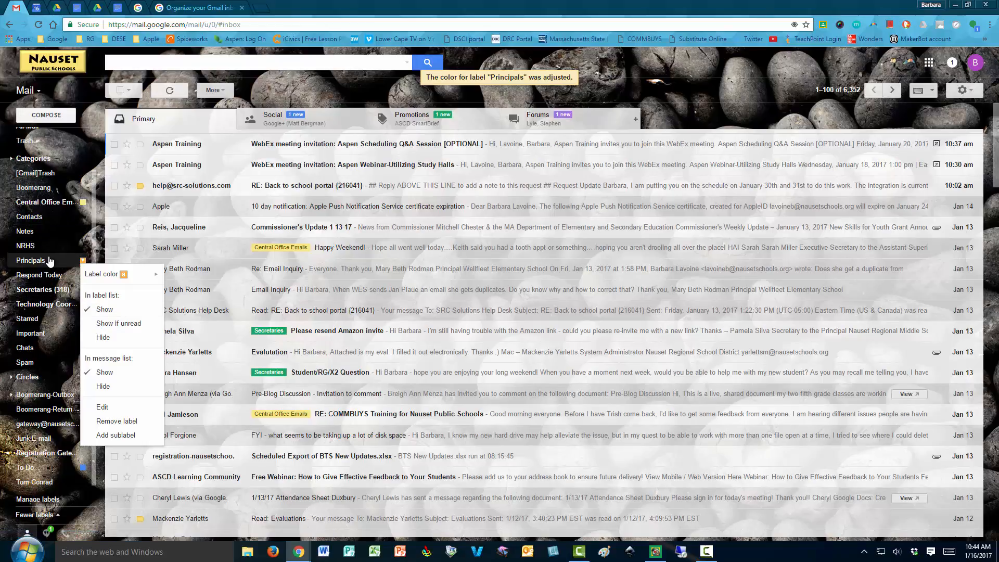
{"action": "left_click", "coordinate": [29, 261]}
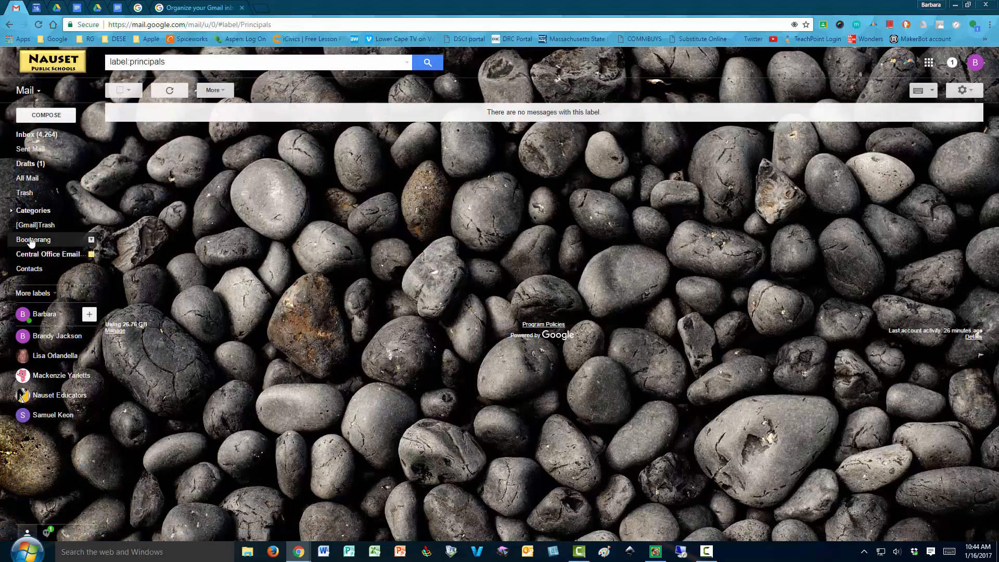
{"action": "left_click", "coordinate": [28, 293]}
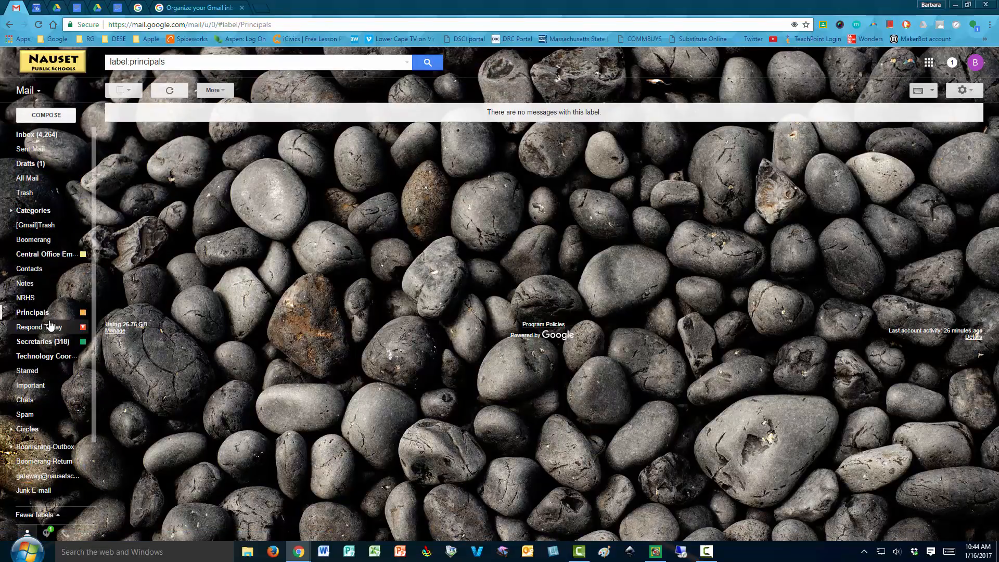
Step: Return to the inbox and apply the Principals label to the "Re: Email Inquiry" message
{"action": "left_click", "coordinate": [37, 135]}
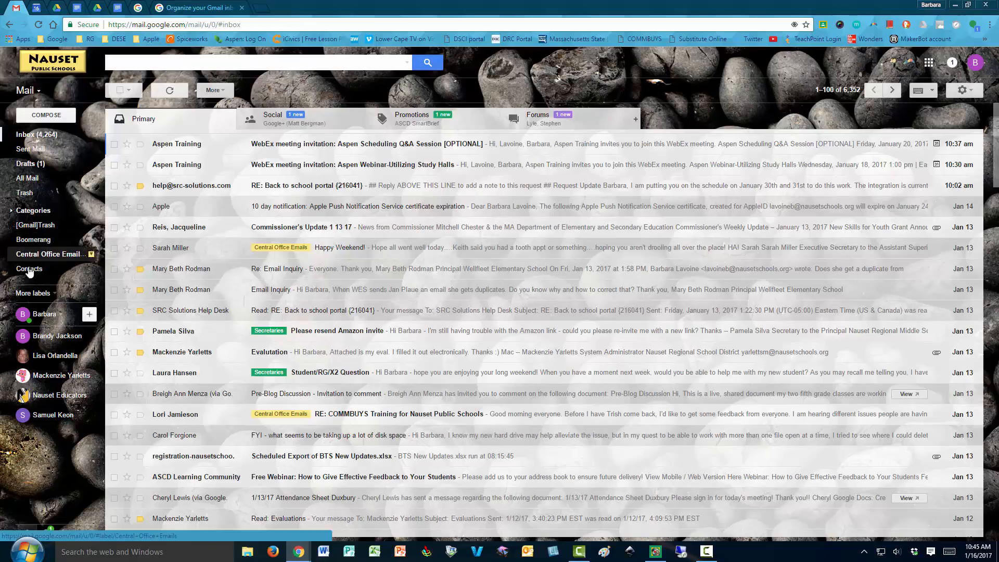
{"action": "left_click", "coordinate": [35, 294]}
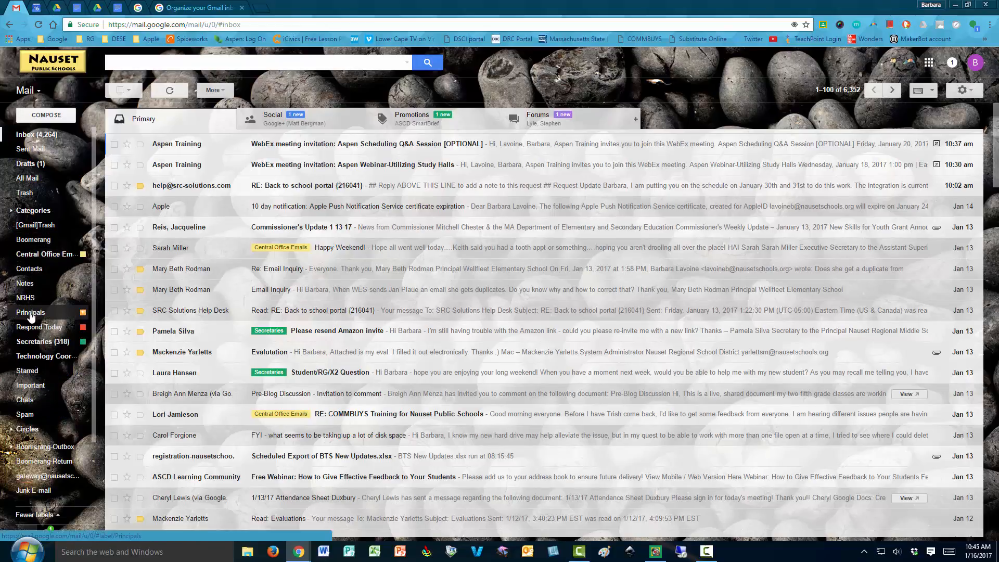
{"action": "left_click_drag", "start_coordinate": [31, 315], "coordinate": [263, 268]}
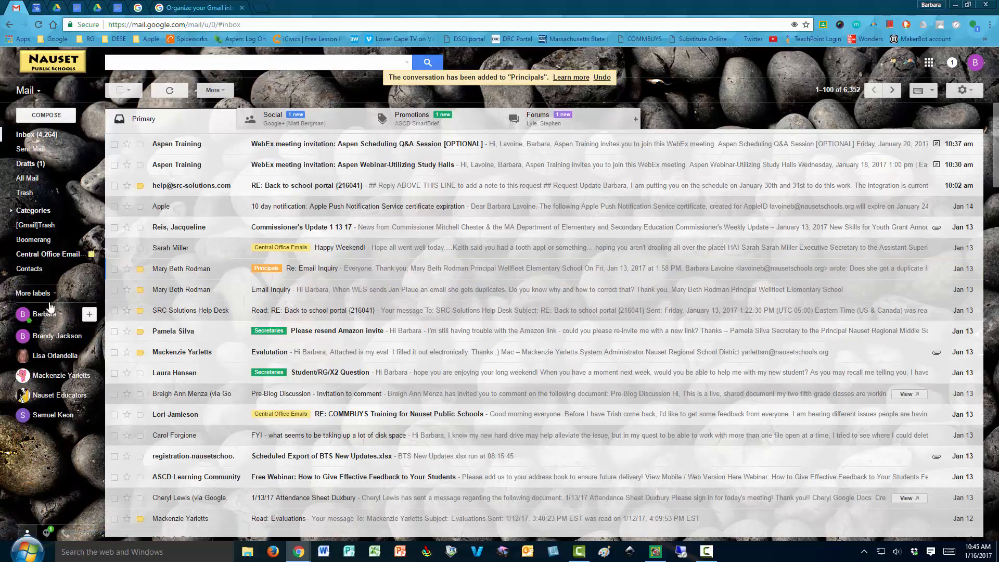
Step: Expand the full label list and look through the inbox for more messages from principals
{"action": "left_click", "coordinate": [29, 295]}
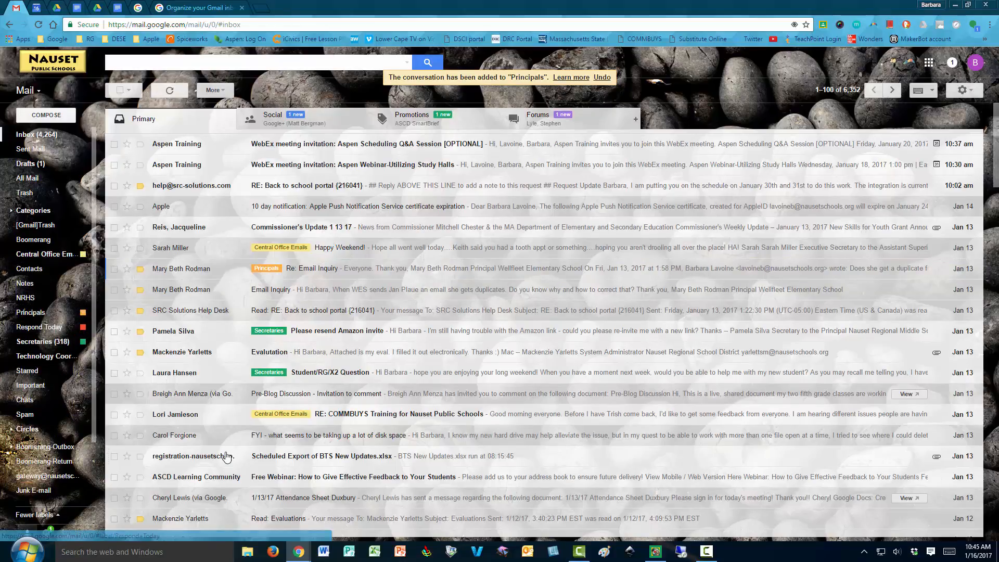
{"action": "scroll", "coordinate": [220, 456], "scroll_direction": "down", "scroll_amount": 3}
{"action": "scroll", "coordinate": [220, 457], "scroll_direction": "down", "scroll_amount": 2}
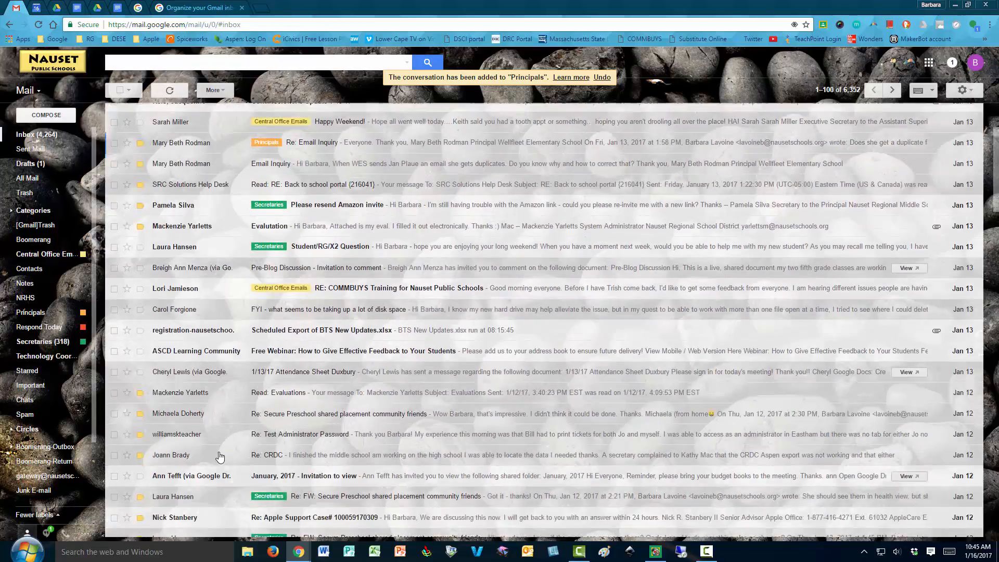
{"action": "scroll", "coordinate": [220, 457], "scroll_direction": "down", "scroll_amount": 3}
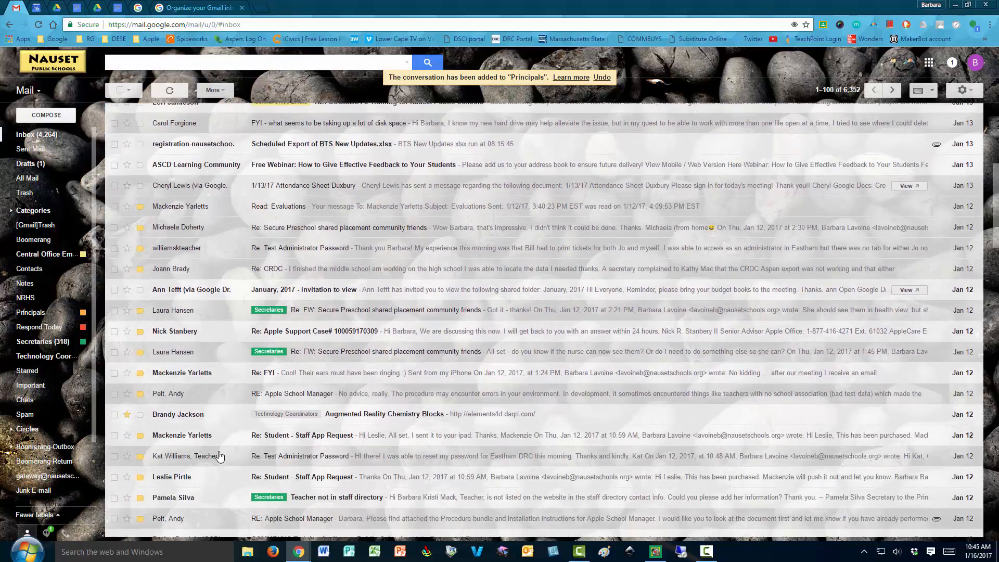
{"action": "scroll", "coordinate": [220, 457], "scroll_direction": "down", "scroll_amount": 2}
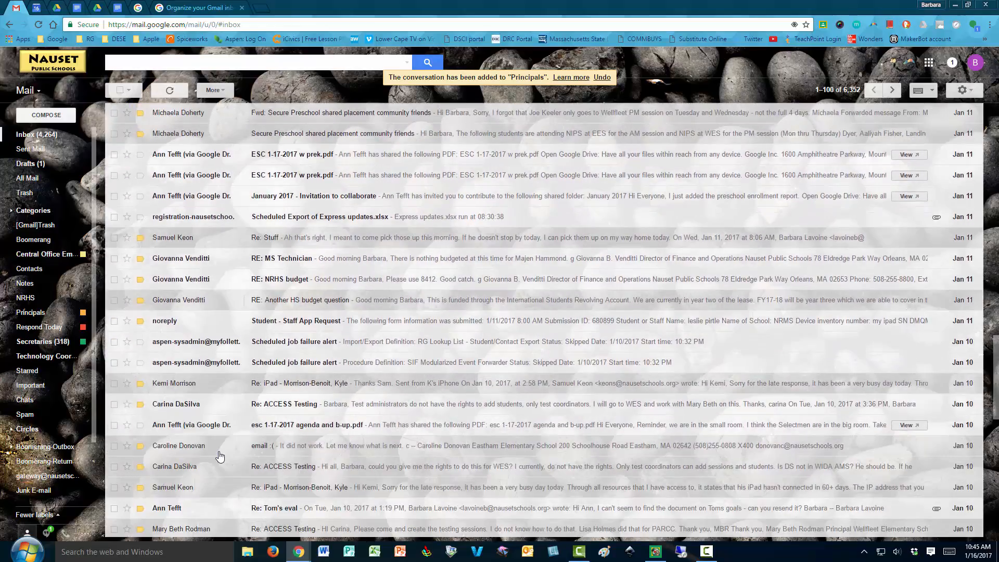
{"action": "scroll", "coordinate": [220, 456], "scroll_direction": "down", "scroll_amount": 1}
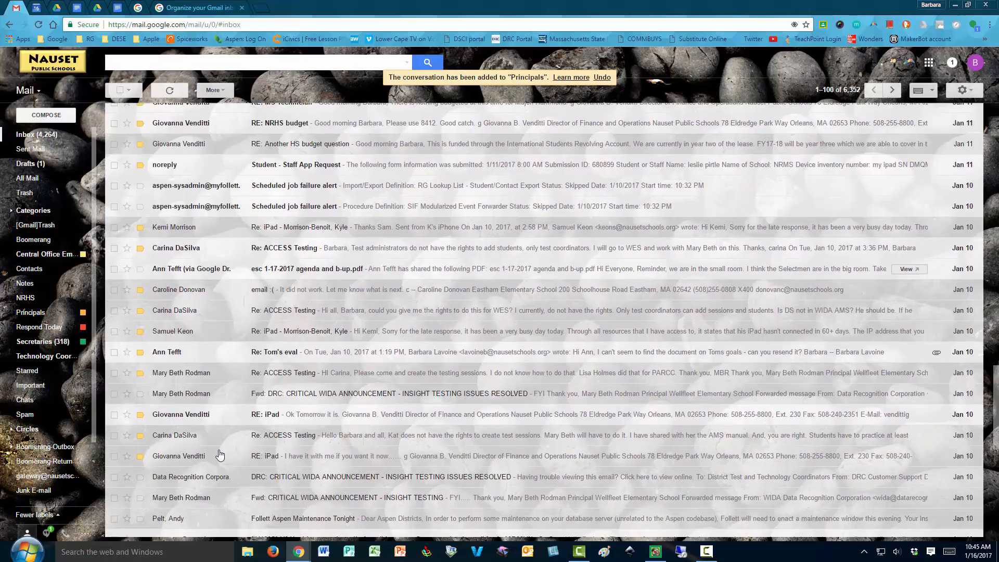
{"action": "scroll", "coordinate": [220, 456], "scroll_direction": "down", "scroll_amount": 2}
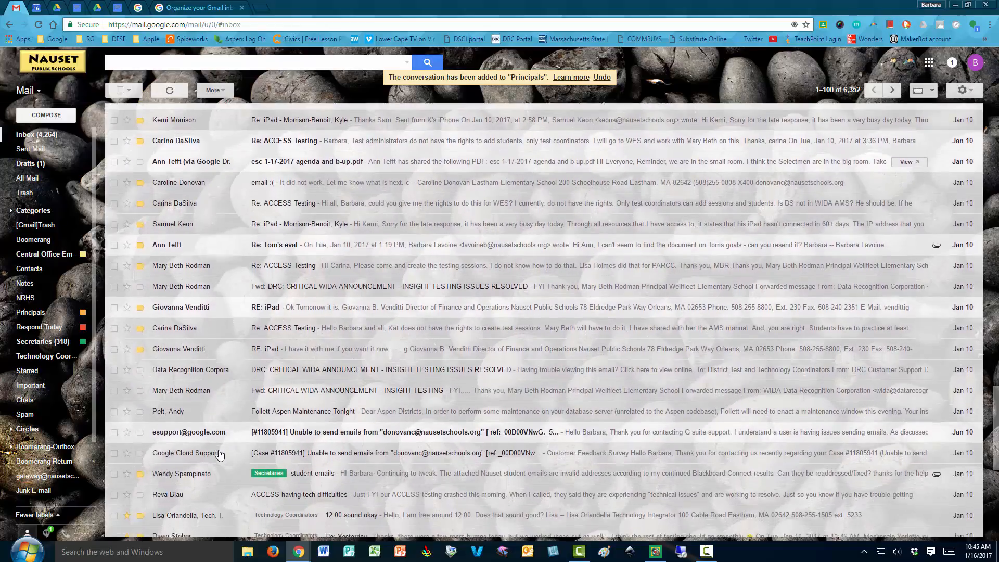
{"action": "scroll", "coordinate": [219, 455], "scroll_direction": "down", "scroll_amount": 4}
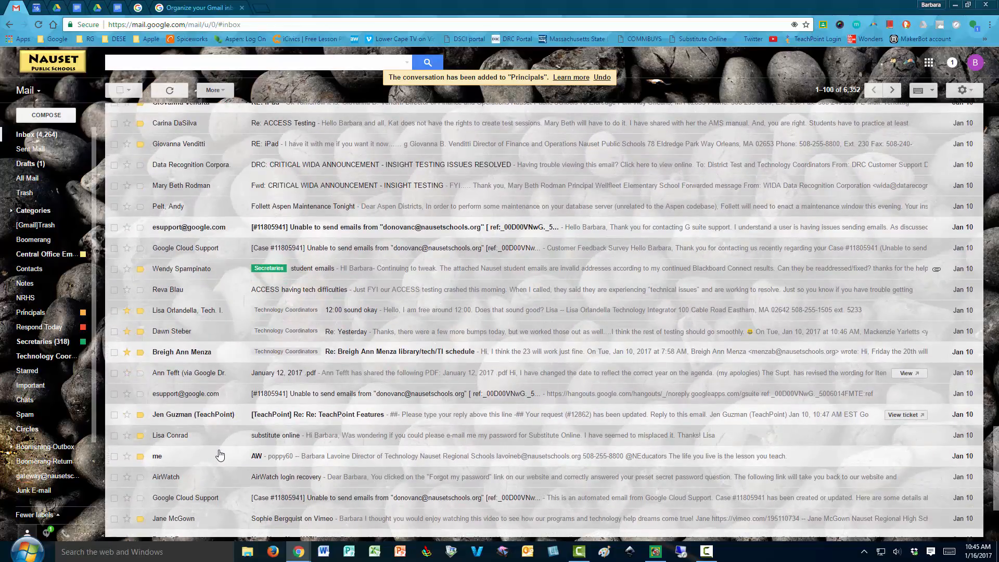
{"action": "scroll", "coordinate": [220, 456], "scroll_direction": "down", "scroll_amount": 1}
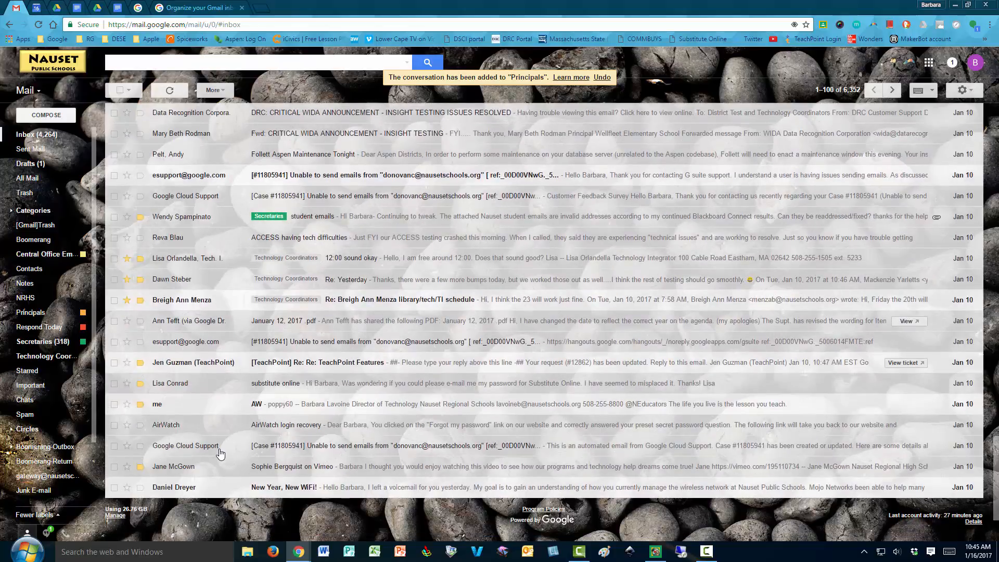
{"action": "scroll", "coordinate": [220, 454], "scroll_direction": "up", "scroll_amount": 10}
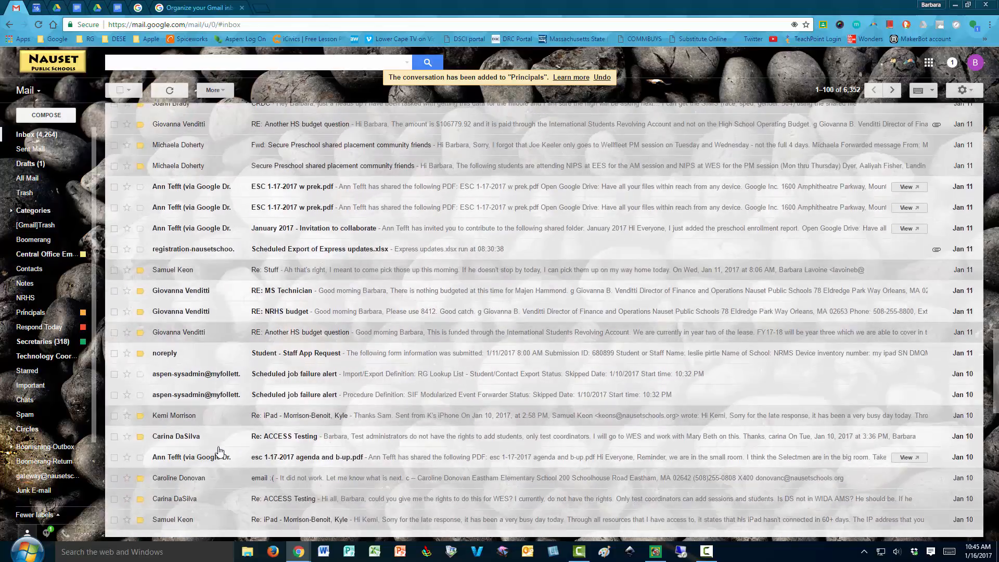
{"action": "scroll", "coordinate": [220, 451], "scroll_direction": "up", "scroll_amount": 10}
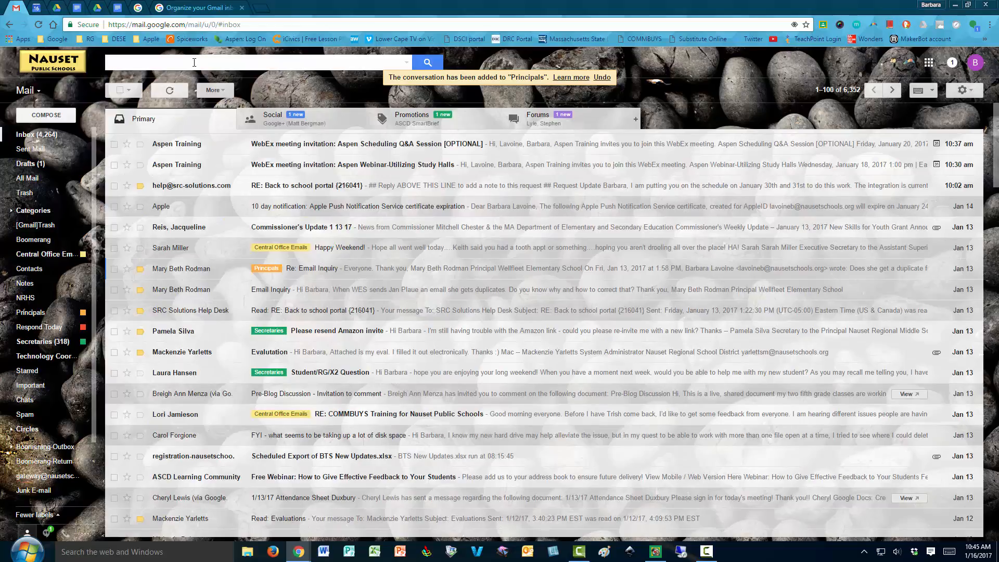
Step: Search the mail for a principal's messages by name, using the suggested contact, and look over the matching messages
{"action": "type", "text": "il"}
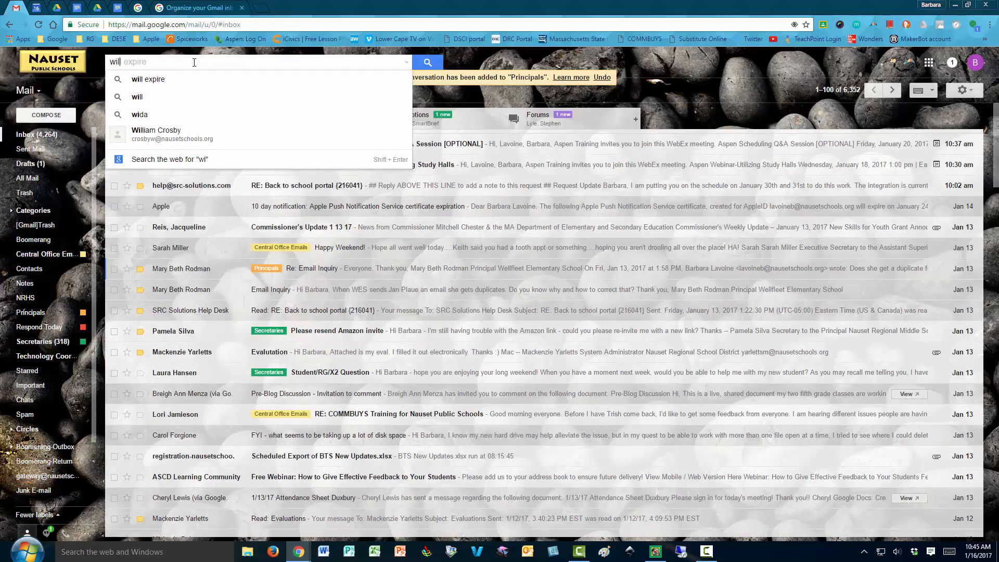
{"action": "type", "text": "li"}
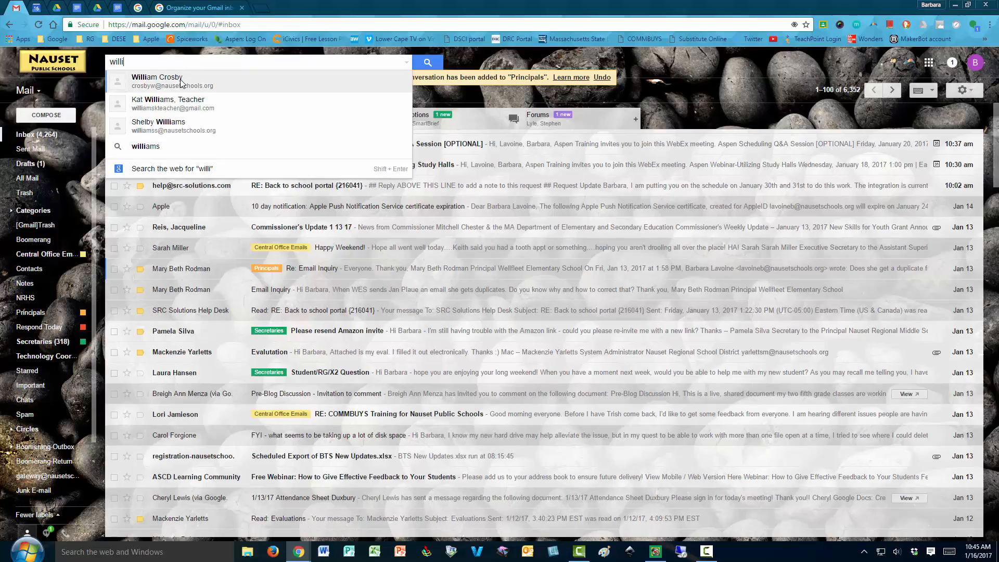
{"action": "left_click", "coordinate": [181, 83]}
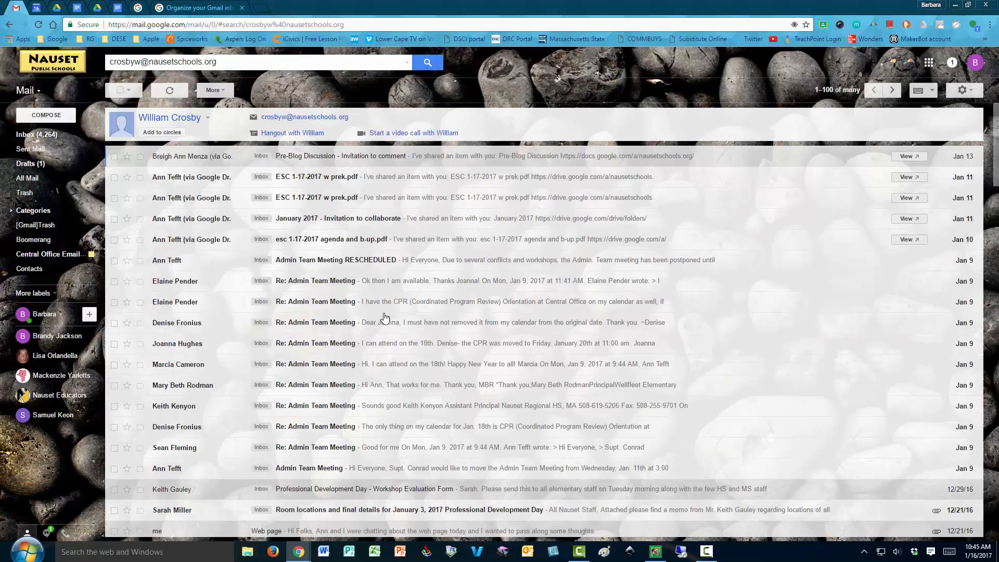
{"action": "scroll", "coordinate": [256, 379], "scroll_direction": "down", "scroll_amount": 1}
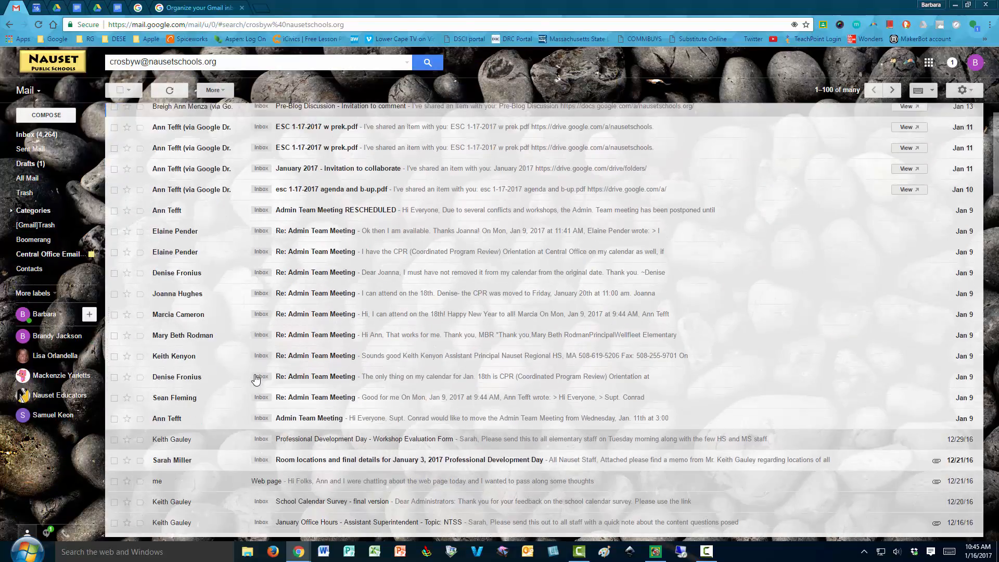
Step: Apply the Principals label to the second, third and fourth "Re: Admin Team Meeting" replies in the search results
{"action": "left_click", "coordinate": [36, 294]}
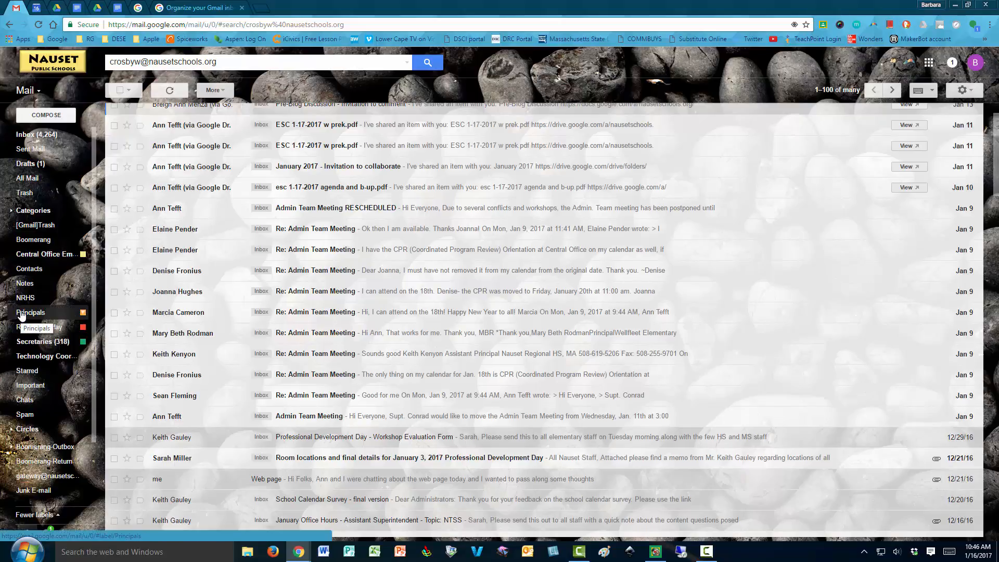
{"action": "left_click_drag", "start_coordinate": [22, 315], "coordinate": [206, 271]}
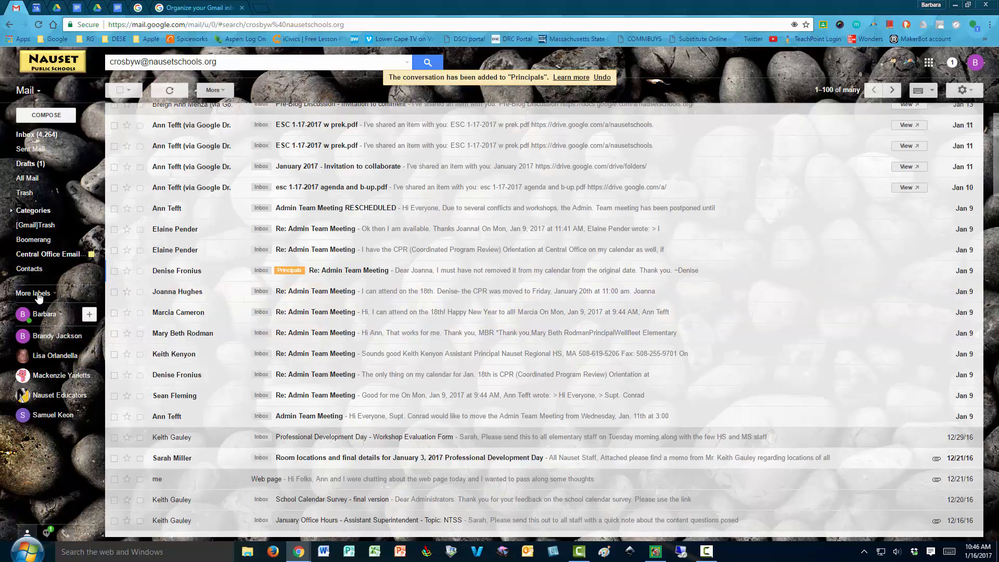
{"action": "left_click", "coordinate": [34, 294]}
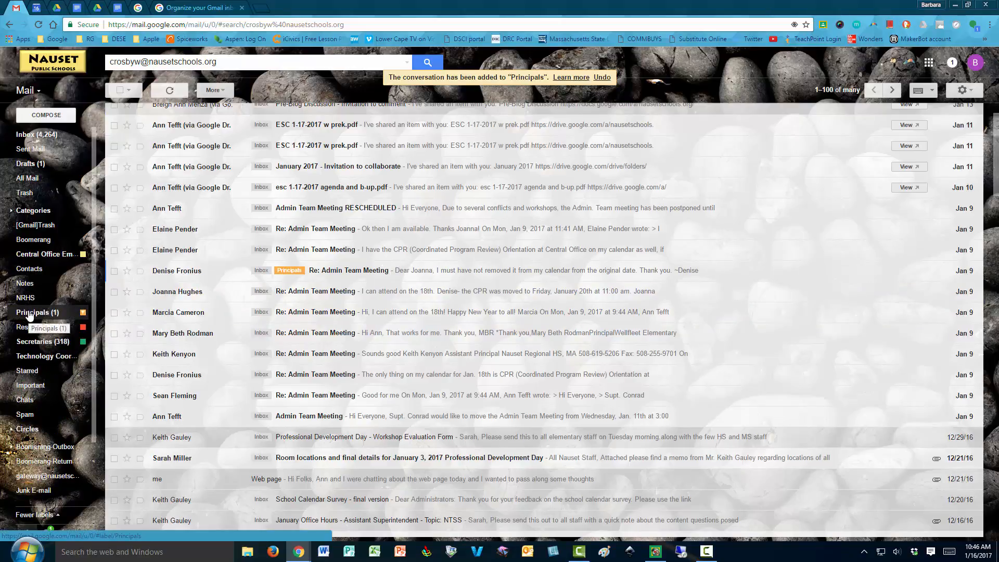
{"action": "left_click_drag", "start_coordinate": [30, 314], "coordinate": [276, 250]}
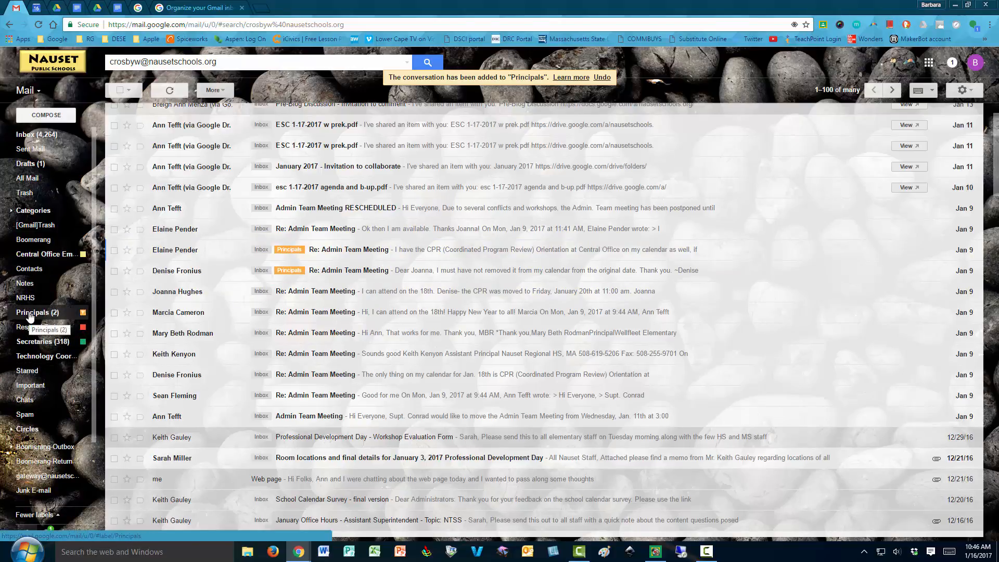
{"action": "left_click_drag", "start_coordinate": [29, 316], "coordinate": [278, 291]}
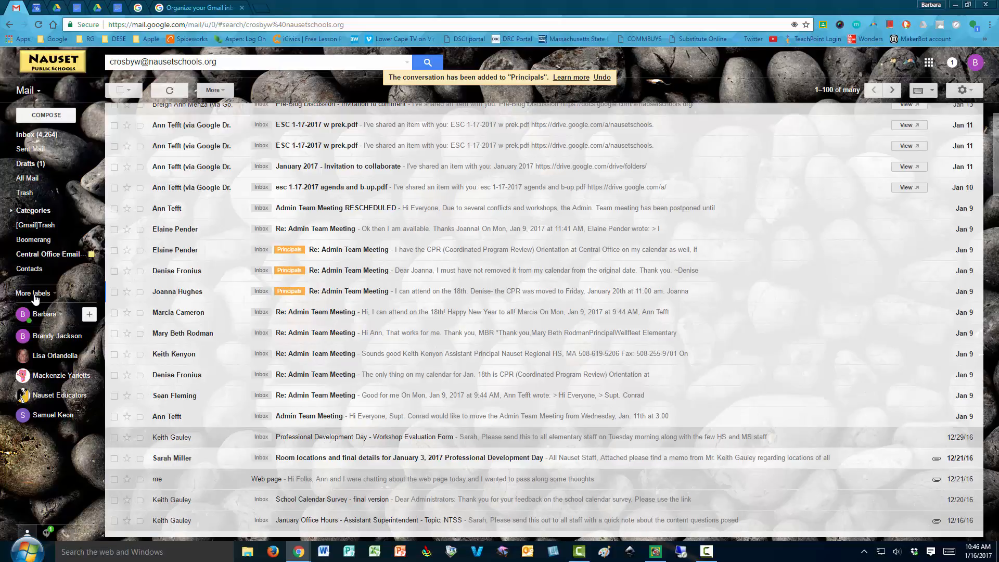
Step: Go back to the inbox, view the messages filed under Principals, and look through the full label list
{"action": "left_click", "coordinate": [51, 136]}
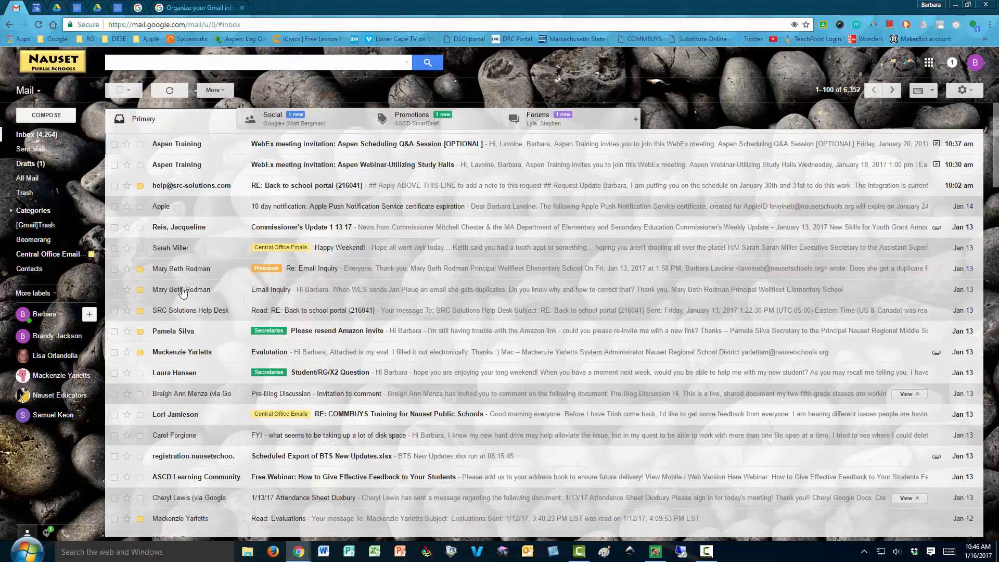
{"action": "left_click", "coordinate": [37, 294]}
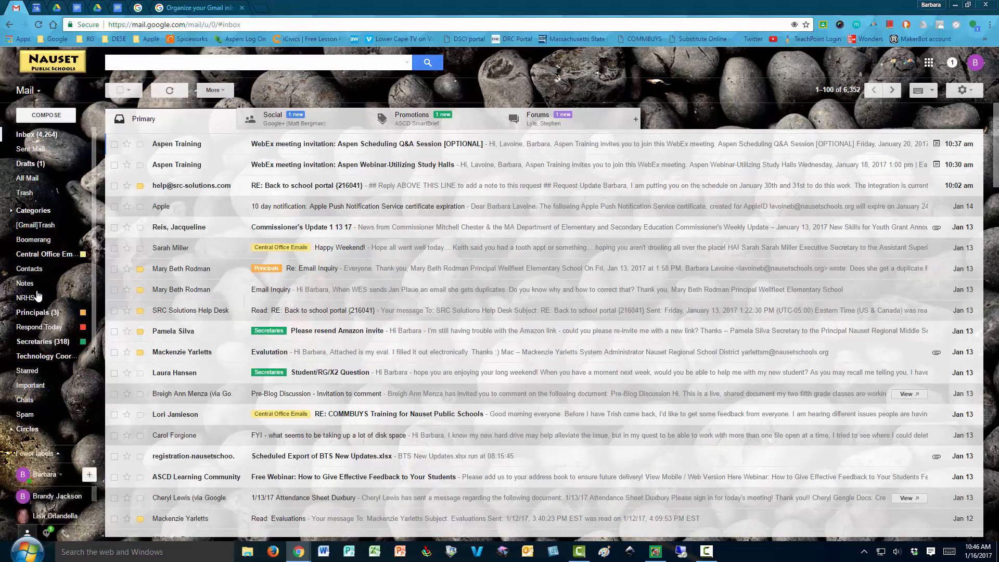
{"action": "left_click", "coordinate": [41, 313]}
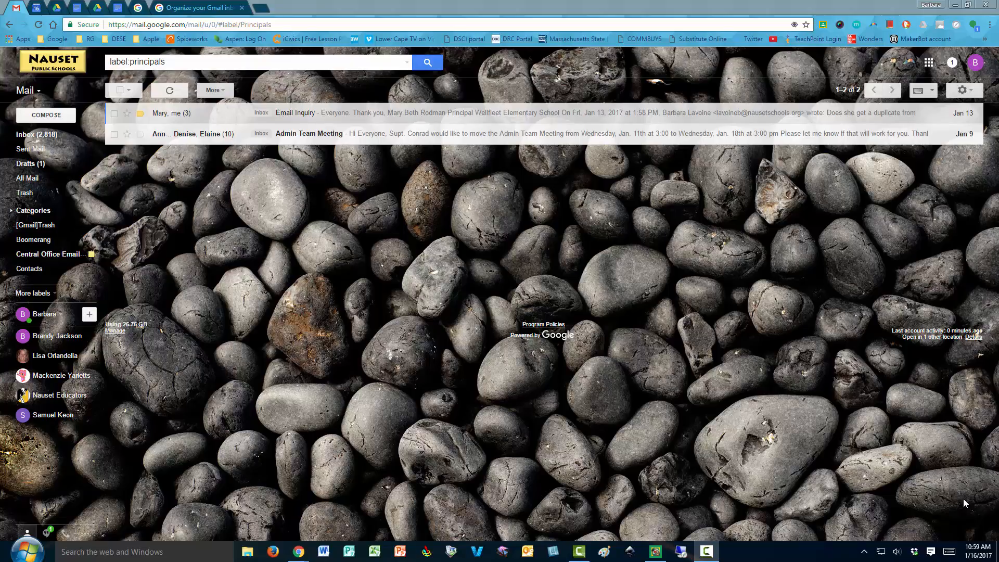
{"action": "left_click", "coordinate": [25, 294]}
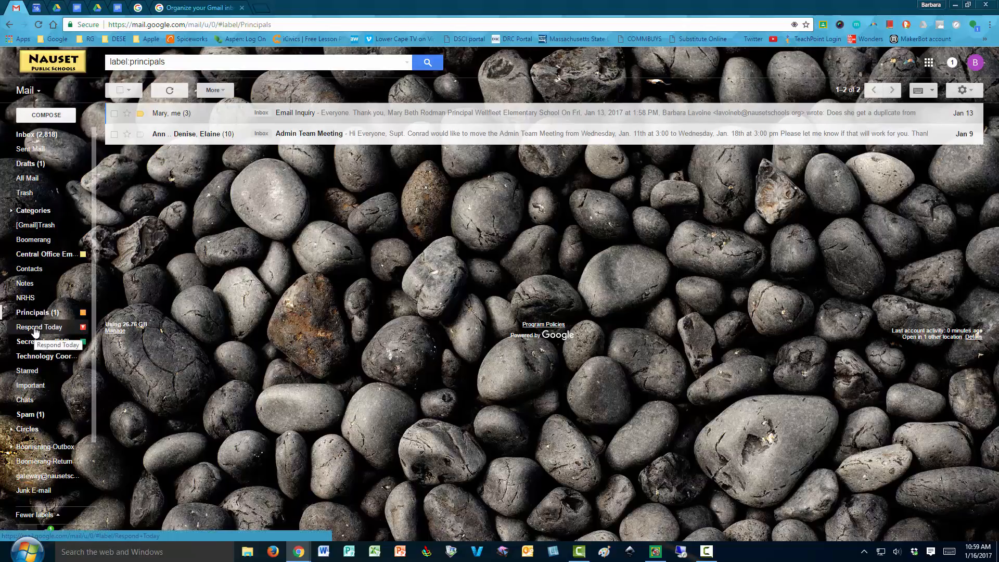
{"action": "scroll", "coordinate": [36, 382], "scroll_direction": "down", "scroll_amount": 2}
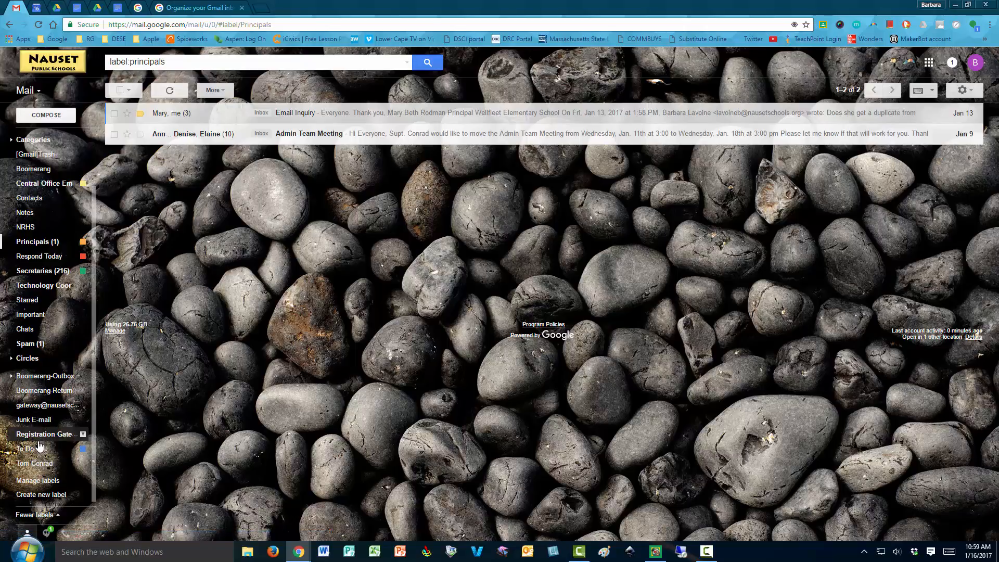
{"action": "scroll", "coordinate": [34, 173], "scroll_direction": "up", "scroll_amount": 3}
Step: Return to the inbox and apply the Respond Today and To Do labels to the "RE: Back to school portal" message
{"action": "left_click", "coordinate": [34, 136]}
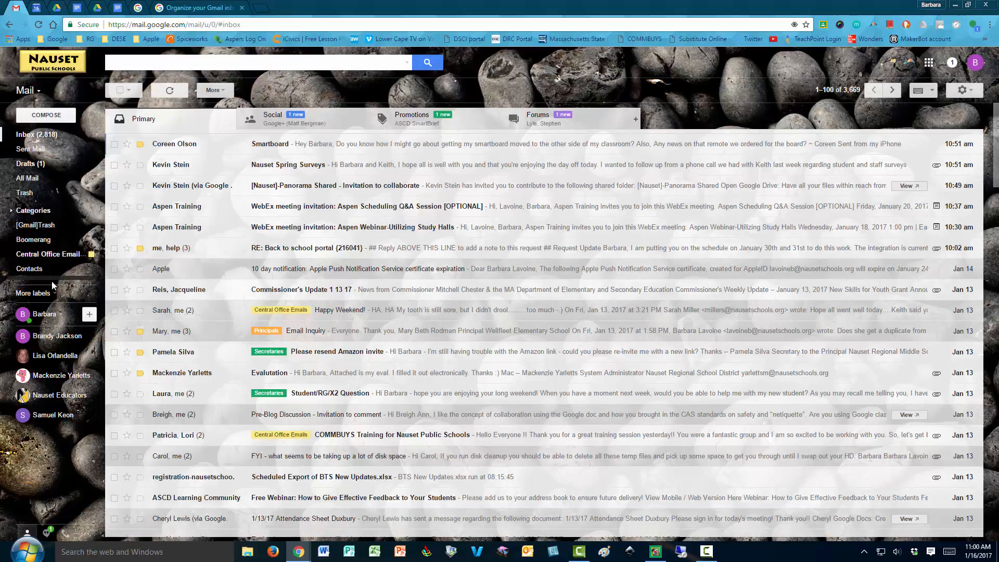
{"action": "left_click", "coordinate": [28, 293]}
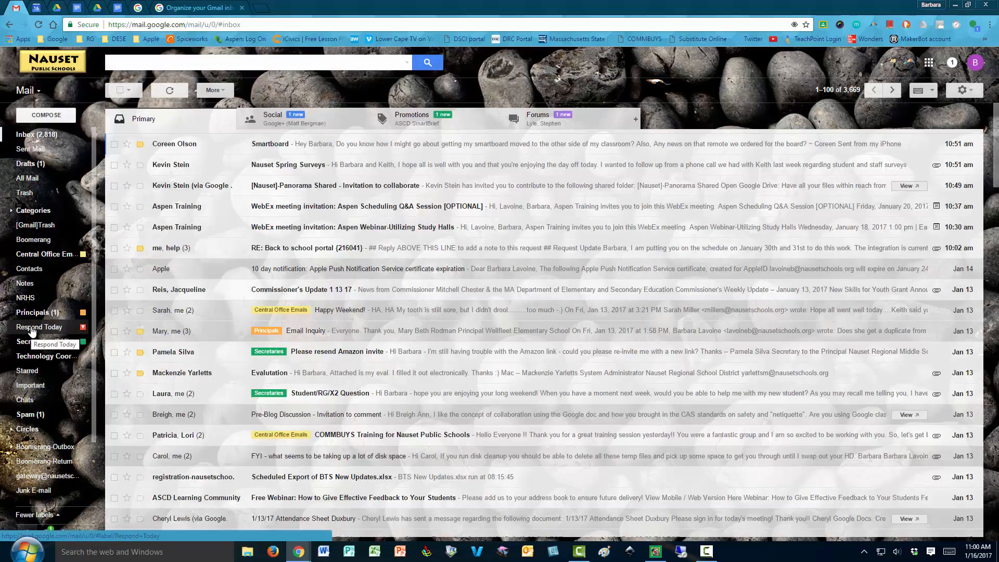
{"action": "left_click_drag", "start_coordinate": [33, 329], "coordinate": [269, 247]}
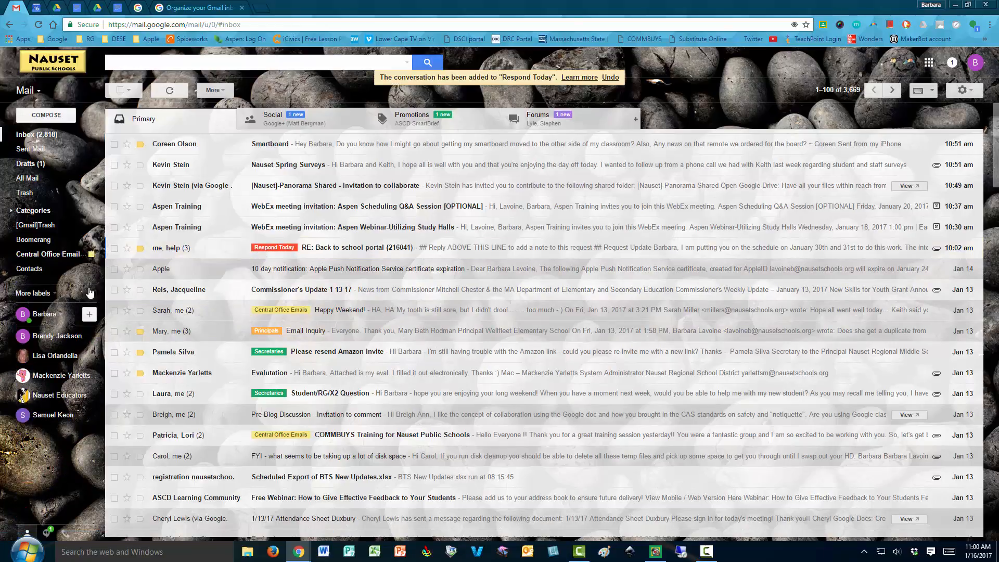
{"action": "left_click", "coordinate": [58, 293]}
{"action": "scroll", "coordinate": [46, 411], "scroll_direction": "down", "scroll_amount": 2}
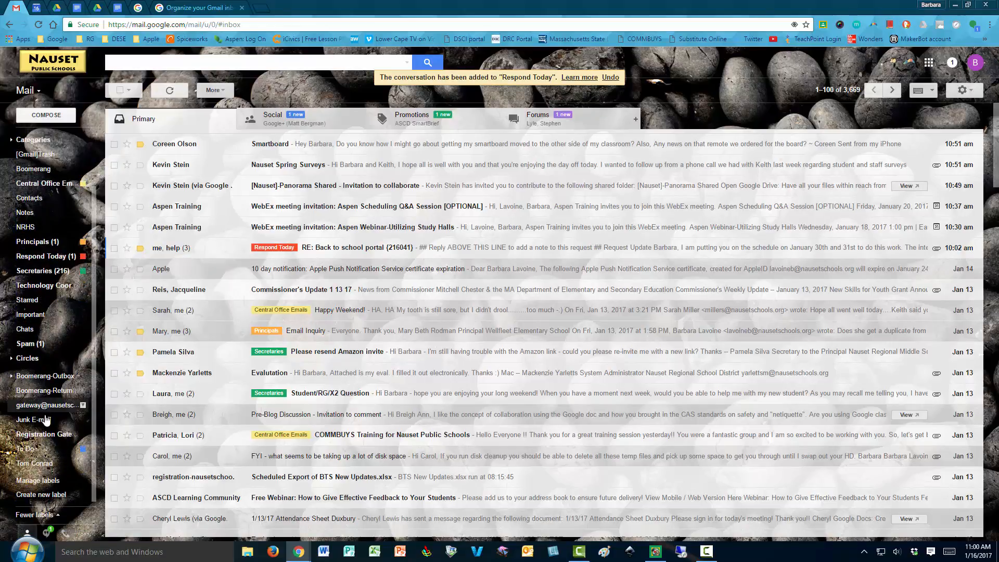
{"action": "left_click_drag", "start_coordinate": [31, 449], "coordinate": [304, 252]}
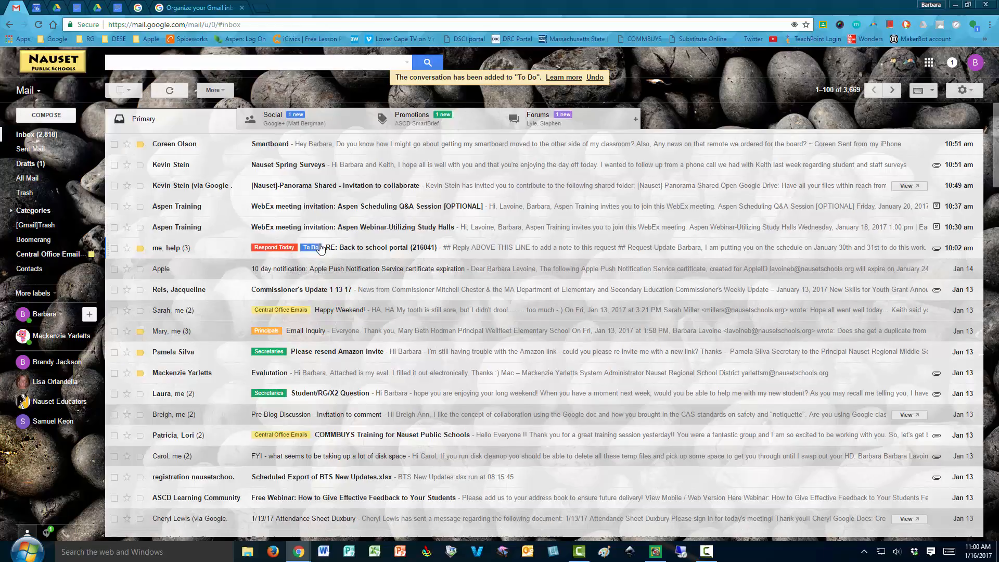
Step: Open the mail settings and review the General options, including the conversation view setting
{"action": "left_click", "coordinate": [970, 92]}
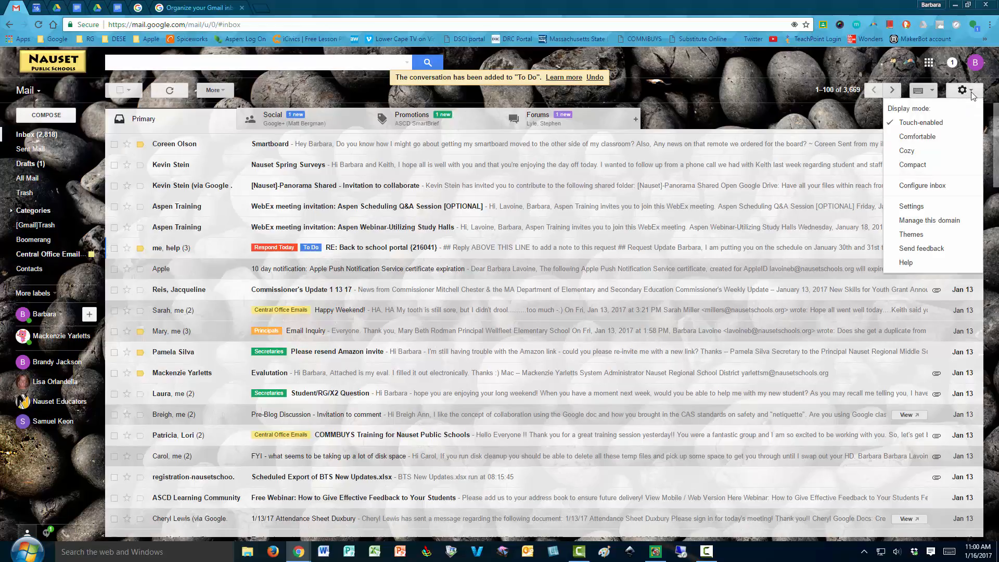
{"action": "left_click", "coordinate": [920, 207]}
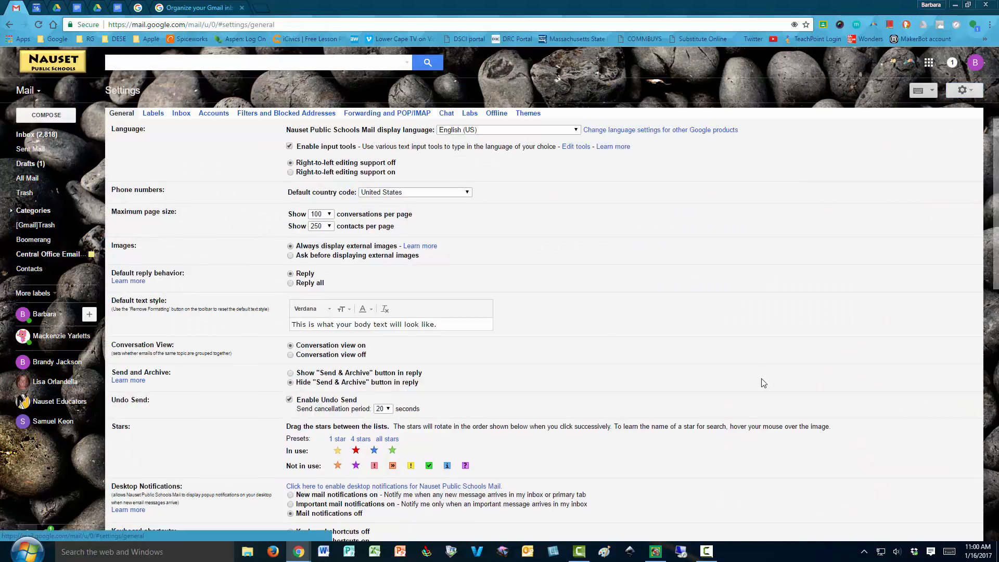
{"action": "scroll", "coordinate": [763, 383], "scroll_direction": "down", "scroll_amount": 2}
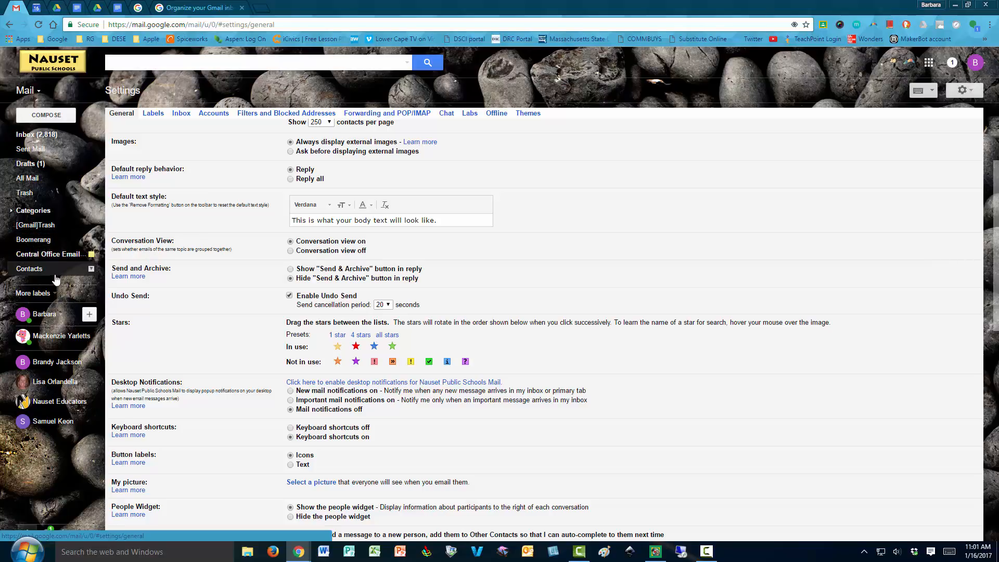
Step: Return to the inbox and view the messages filed under the Respond Today label
{"action": "left_click", "coordinate": [30, 136]}
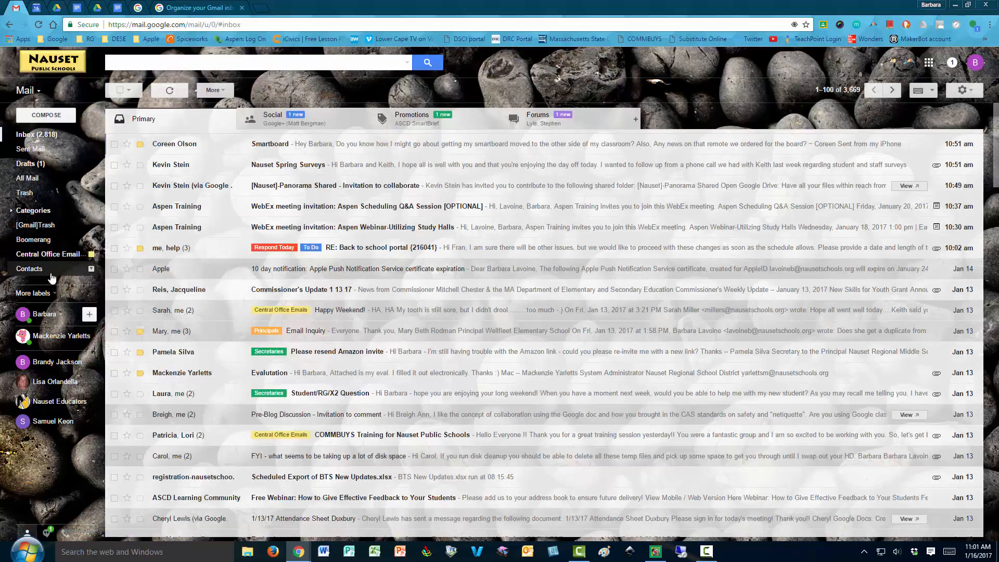
{"action": "left_click", "coordinate": [45, 292]}
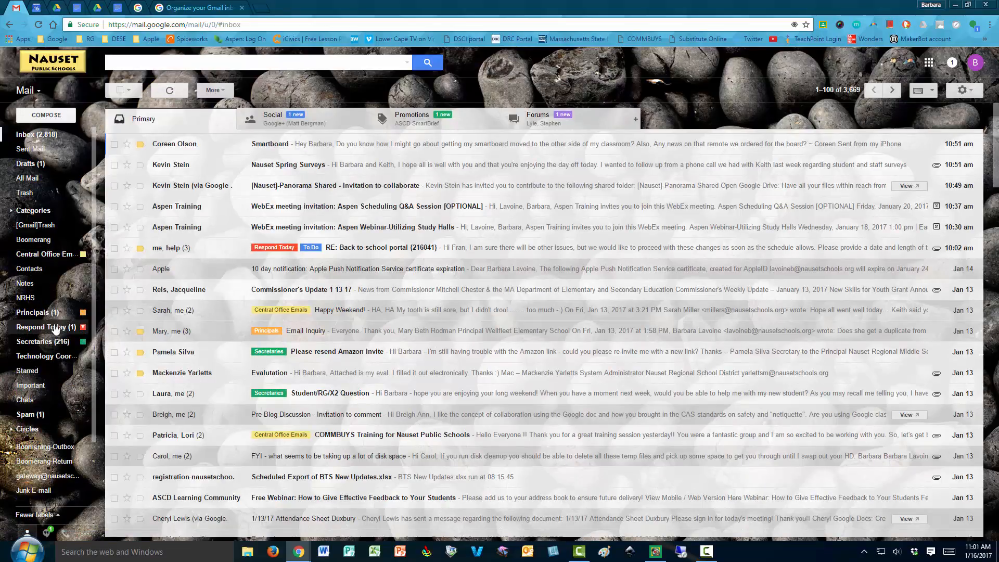
{"action": "left_click", "coordinate": [54, 328]}
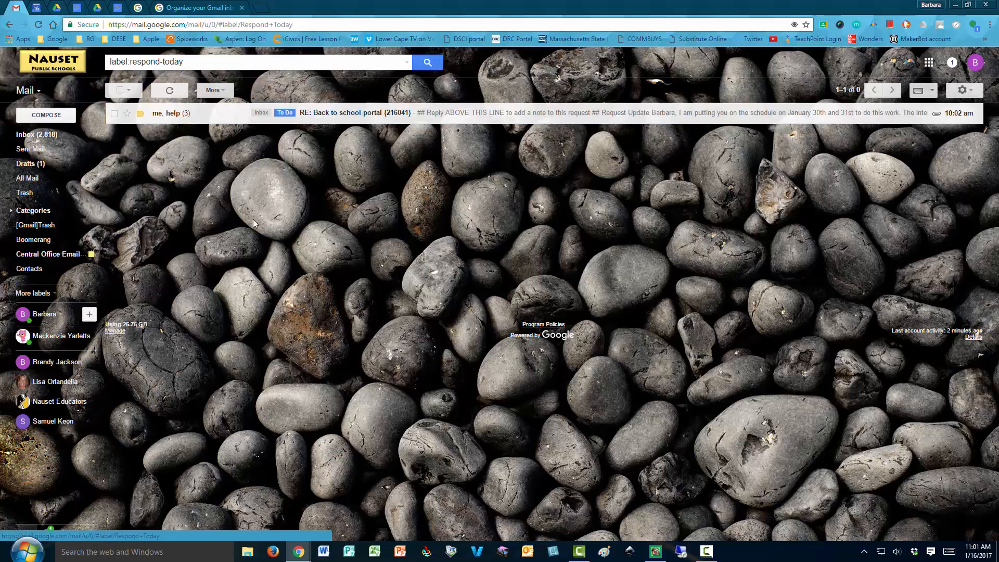